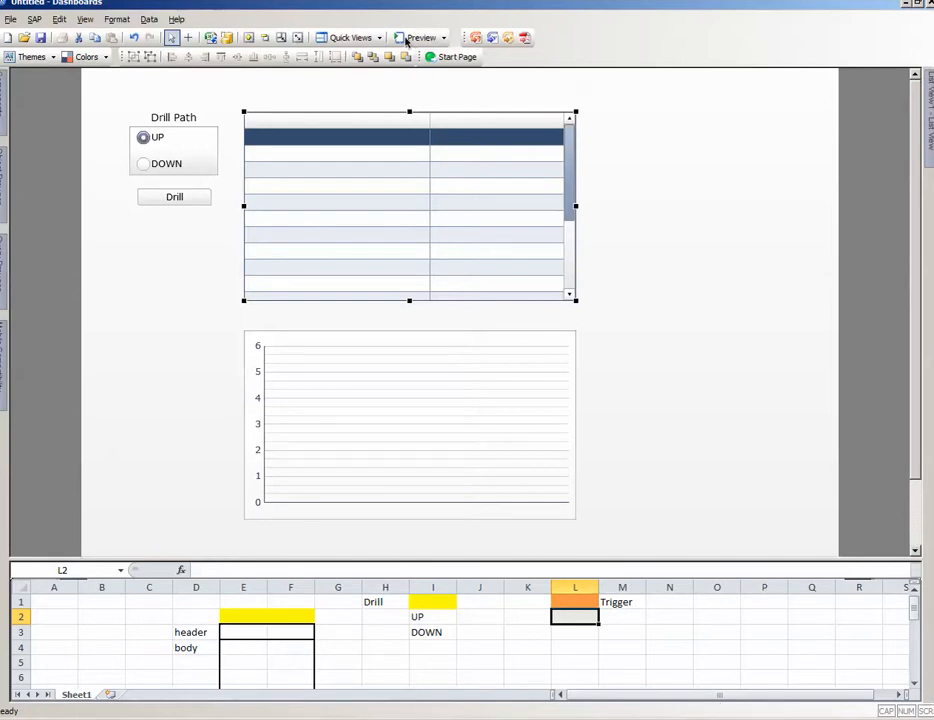
Step: Preview the dashboard in Mobile (Fit to Screen) mode and drill down into Texas
{"action": "left_click", "coordinate": [443, 40]}
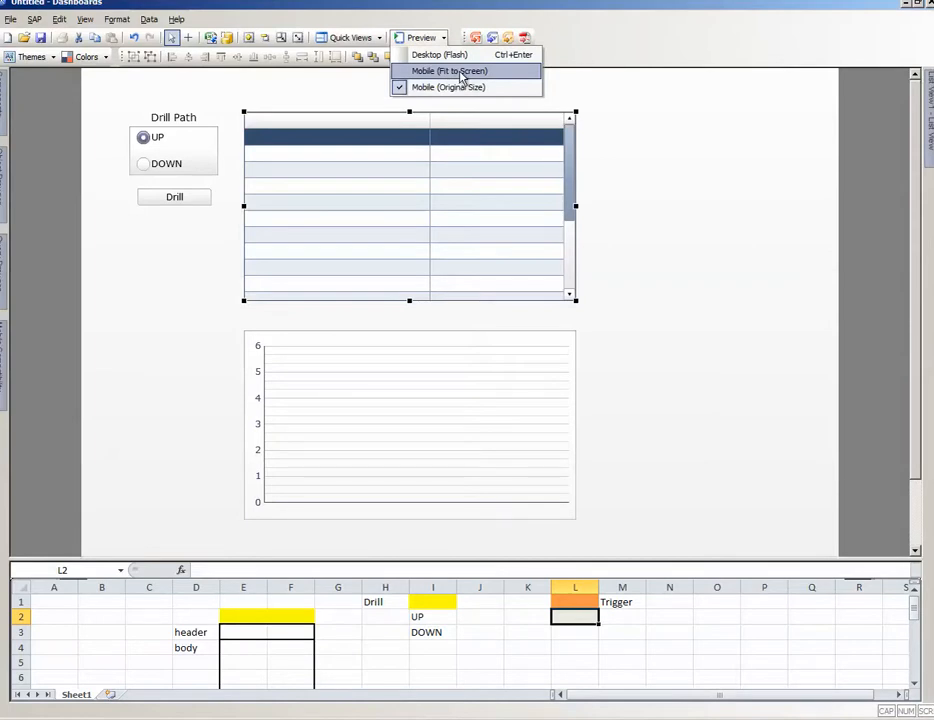
{"action": "left_click", "coordinate": [462, 78]}
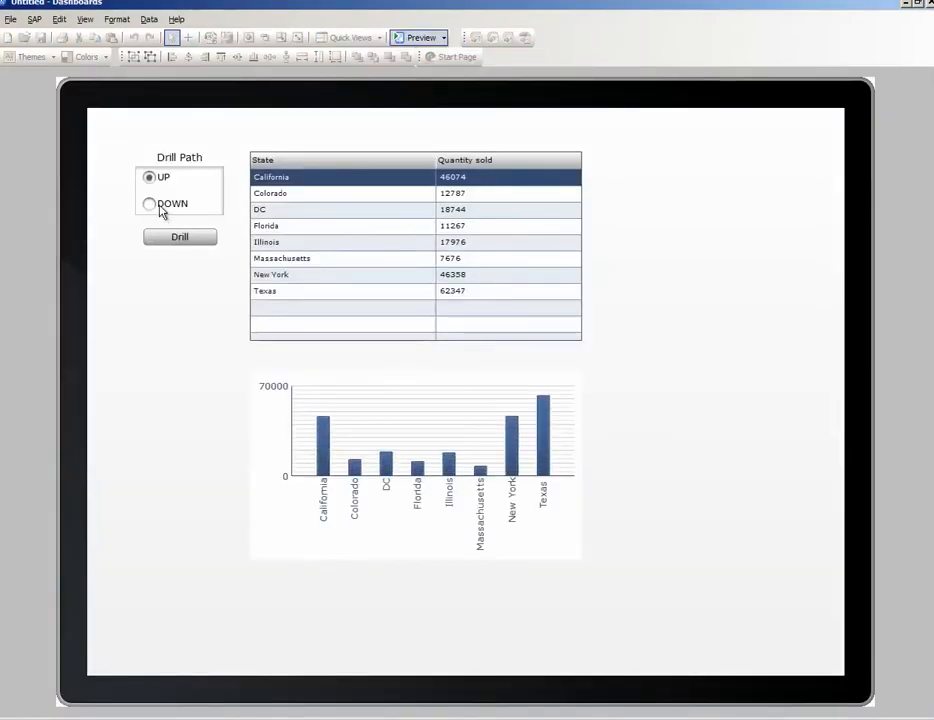
{"action": "left_click", "coordinate": [296, 292]}
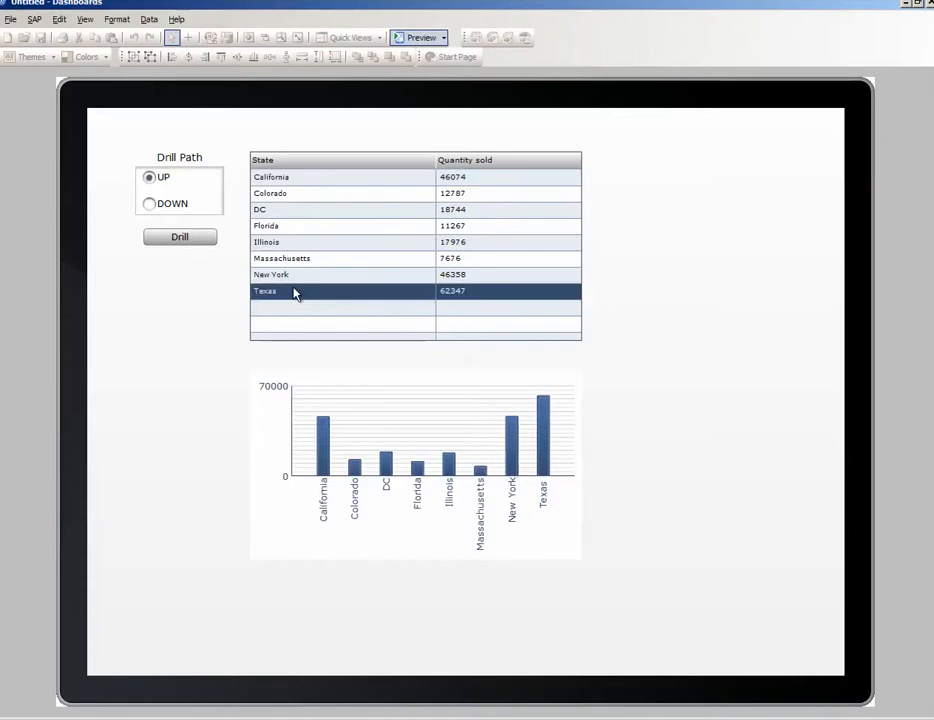
{"action": "left_click", "coordinate": [148, 205]}
{"action": "left_click", "coordinate": [197, 246]}
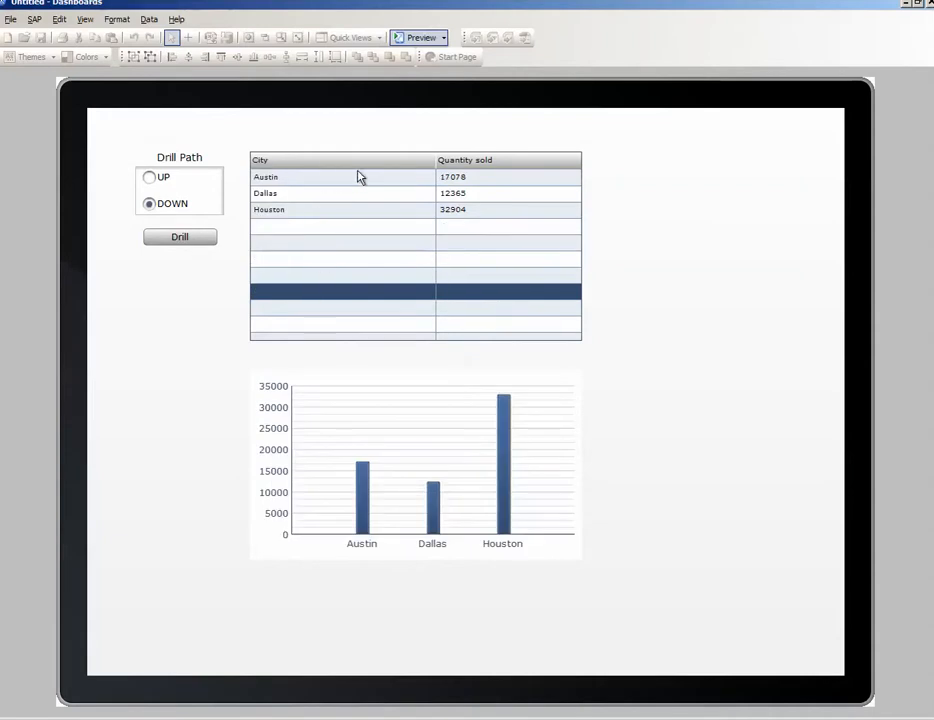
Step: Drill down into the Austin row and drill back up to the city level
{"action": "left_click", "coordinate": [320, 180]}
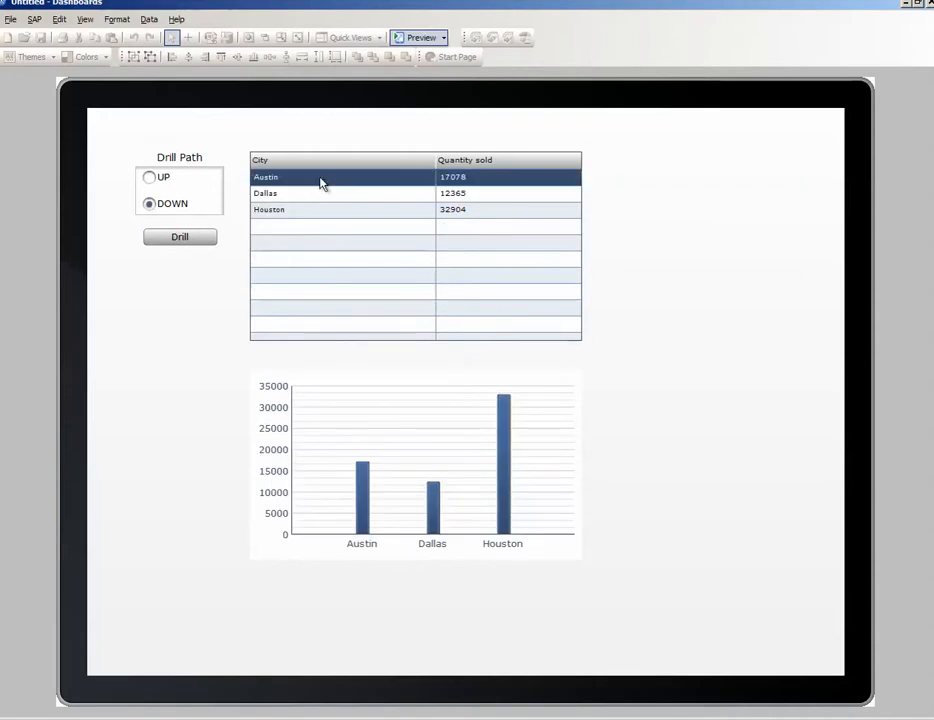
{"action": "left_click", "coordinate": [182, 243]}
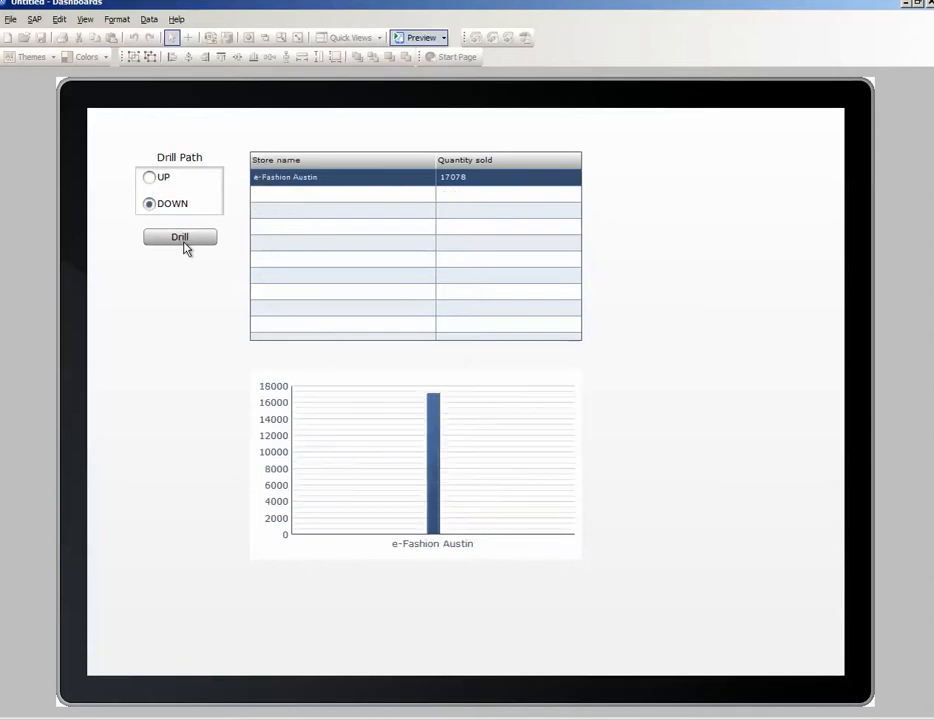
{"action": "left_click", "coordinate": [149, 177]}
{"action": "left_click", "coordinate": [175, 242]}
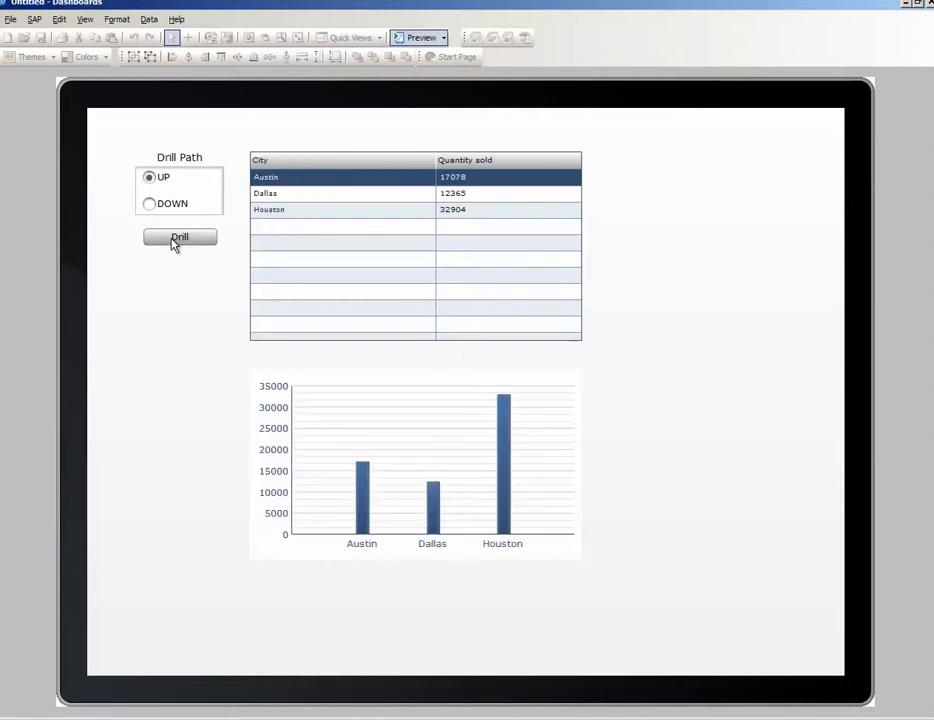
Step: Drill down into the Houston row to show its stores
{"action": "left_click", "coordinate": [297, 210]}
{"action": "left_click", "coordinate": [170, 205]}
{"action": "left_click", "coordinate": [197, 240]}
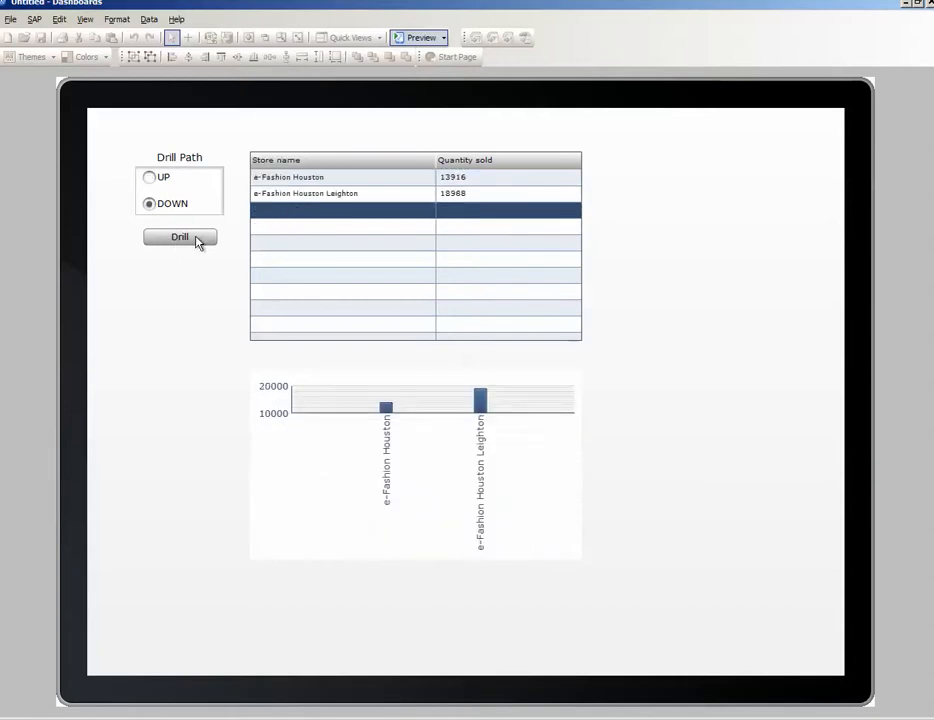
Step: Drill up from the Houston stores through the cities to the state level and exit the preview
{"action": "left_click", "coordinate": [160, 182]}
{"action": "left_click", "coordinate": [313, 162]}
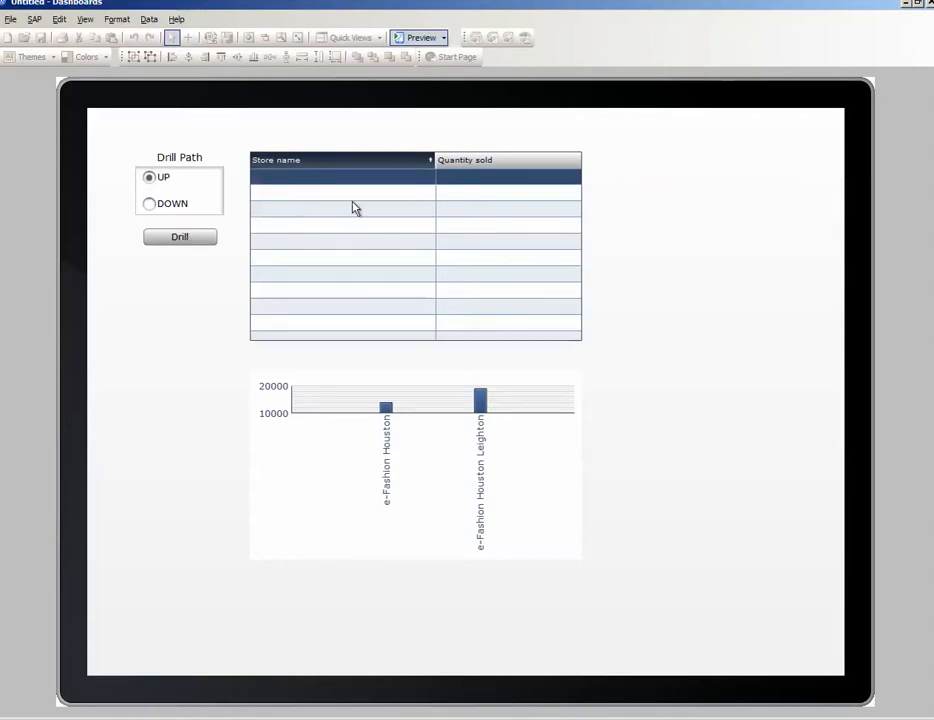
{"action": "left_click", "coordinate": [365, 162]}
{"action": "left_click", "coordinate": [325, 178]}
{"action": "left_click", "coordinate": [172, 246]}
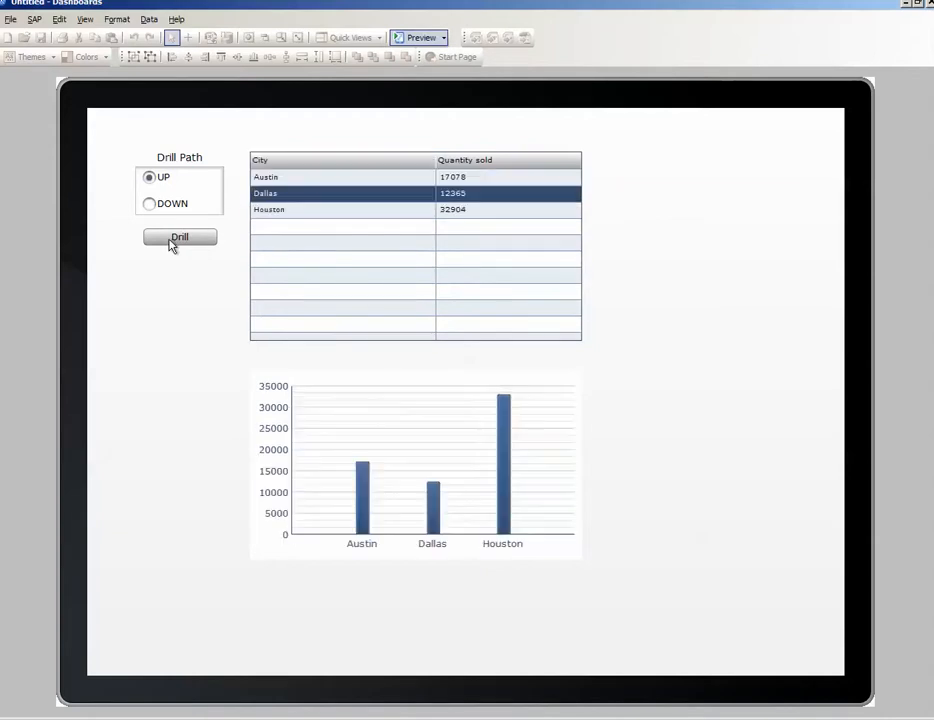
{"action": "left_click", "coordinate": [172, 246]}
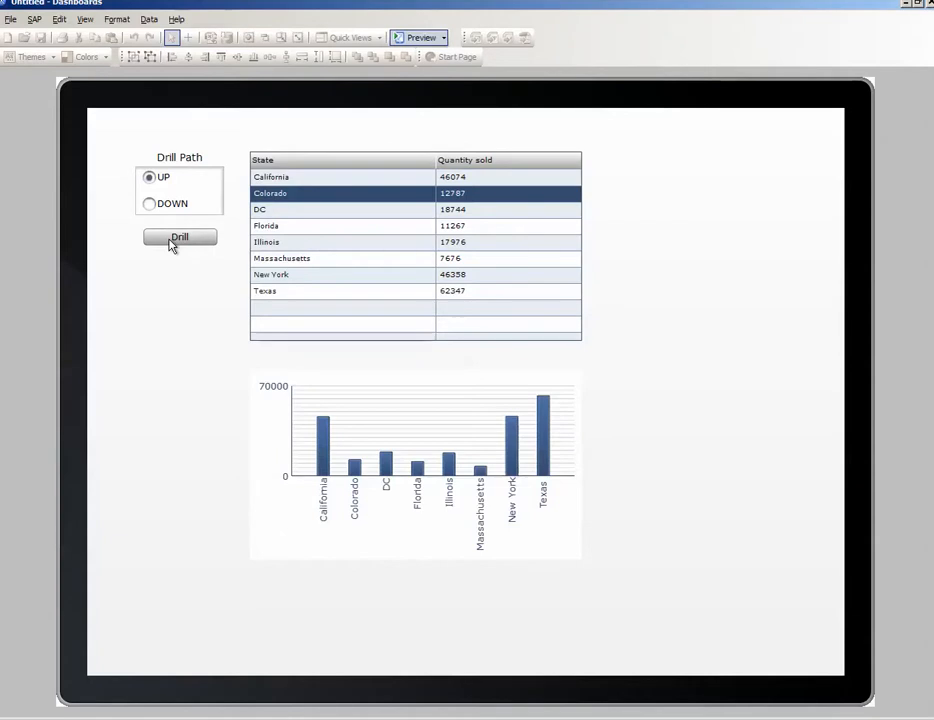
{"action": "left_click", "coordinate": [410, 38]}
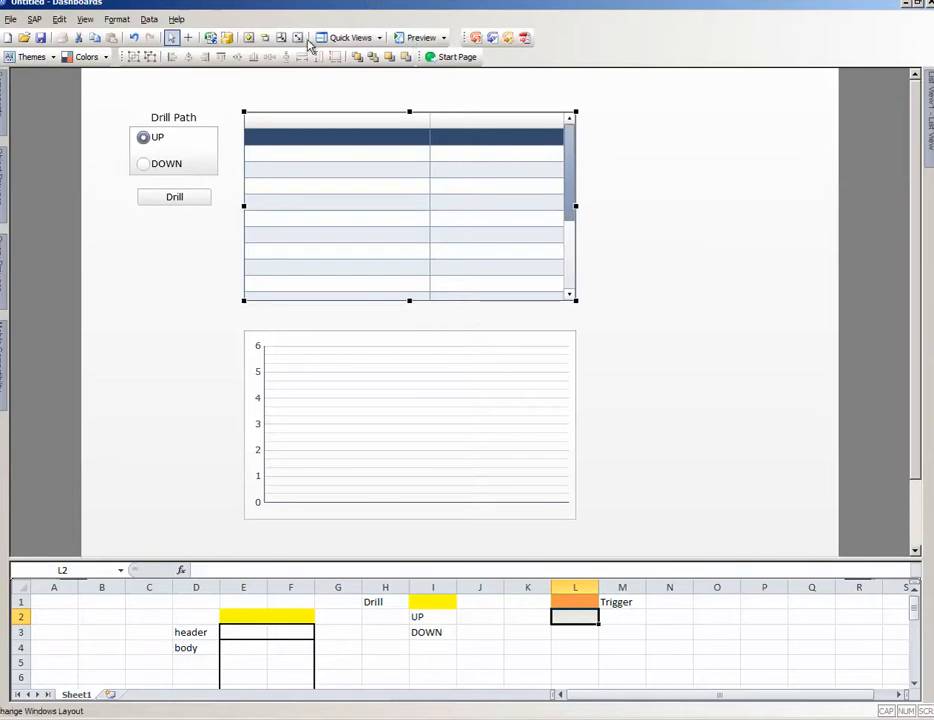
Step: Open the Data Manager and review the QaaWS connection's available methods, keeping Drill_Main
{"action": "left_click", "coordinate": [228, 40]}
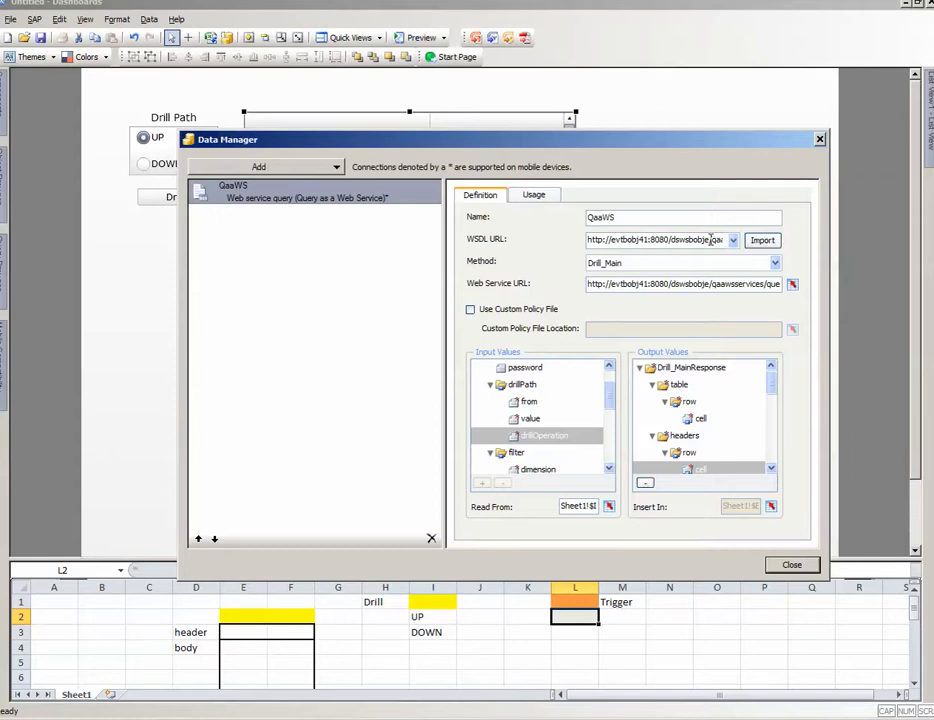
{"action": "left_click", "coordinate": [776, 264]}
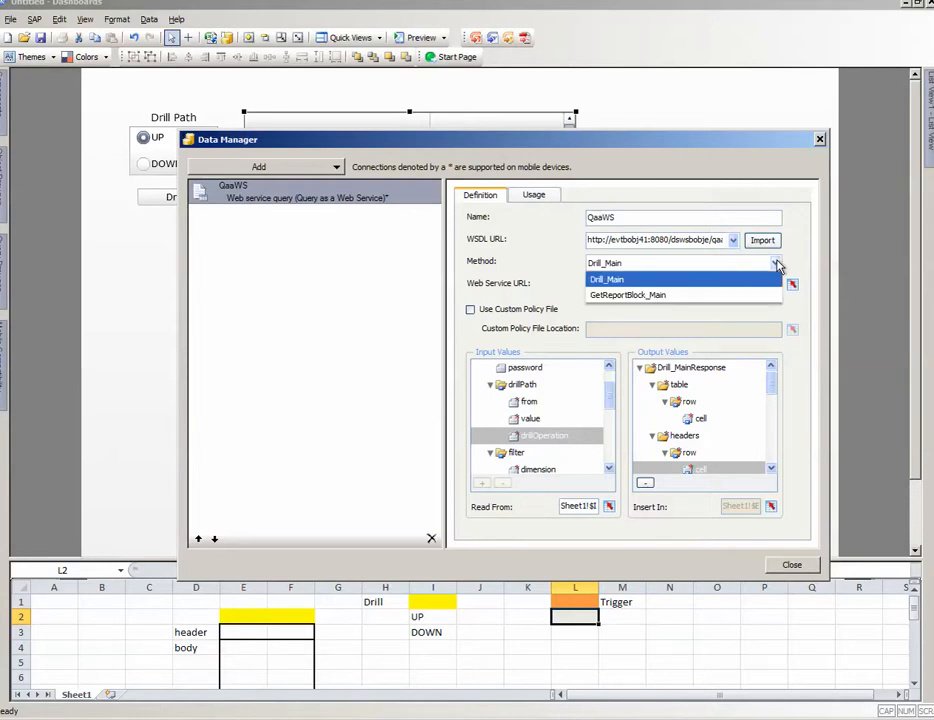
{"action": "left_click", "coordinate": [692, 279]}
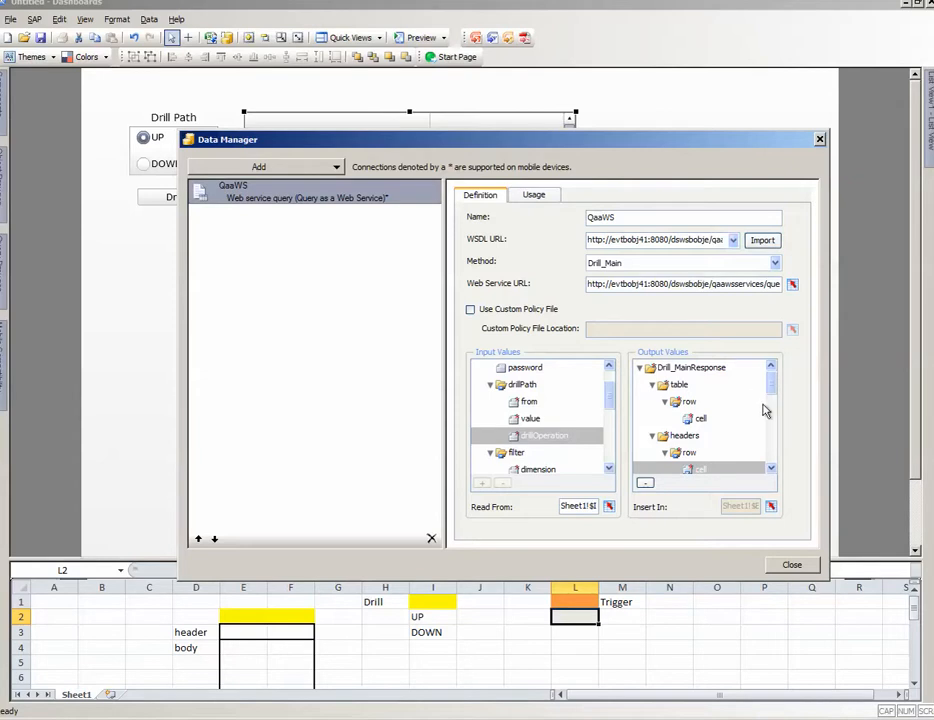
Step: Examine the spreadsheet range bound to the table row cell output, enlarging the spreadsheet area, and leave the binding as it is
{"action": "left_click", "coordinate": [699, 418]}
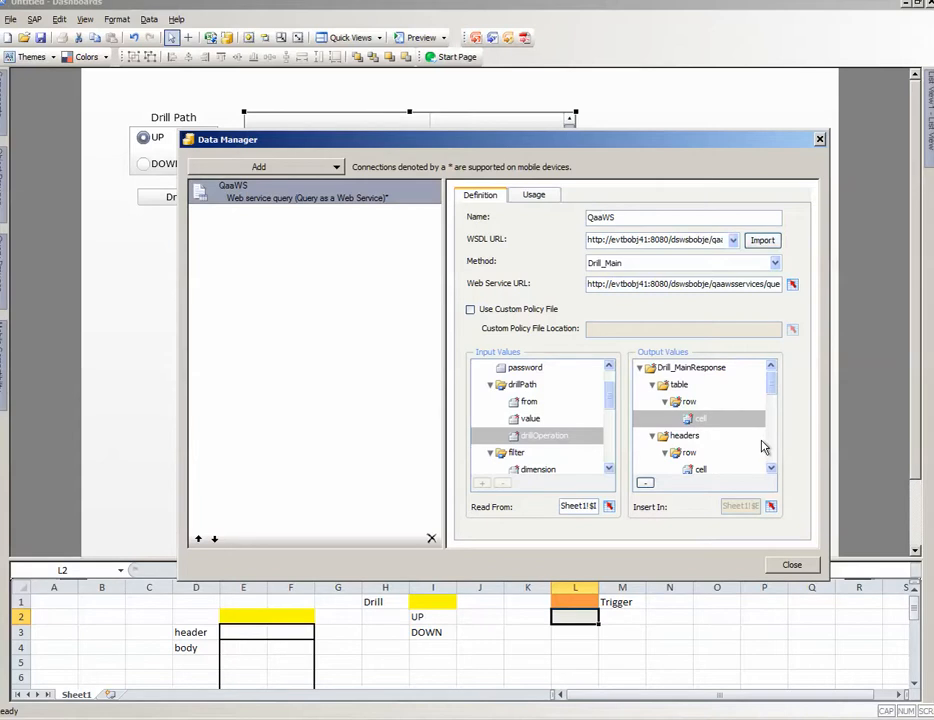
{"action": "left_click", "coordinate": [771, 507]}
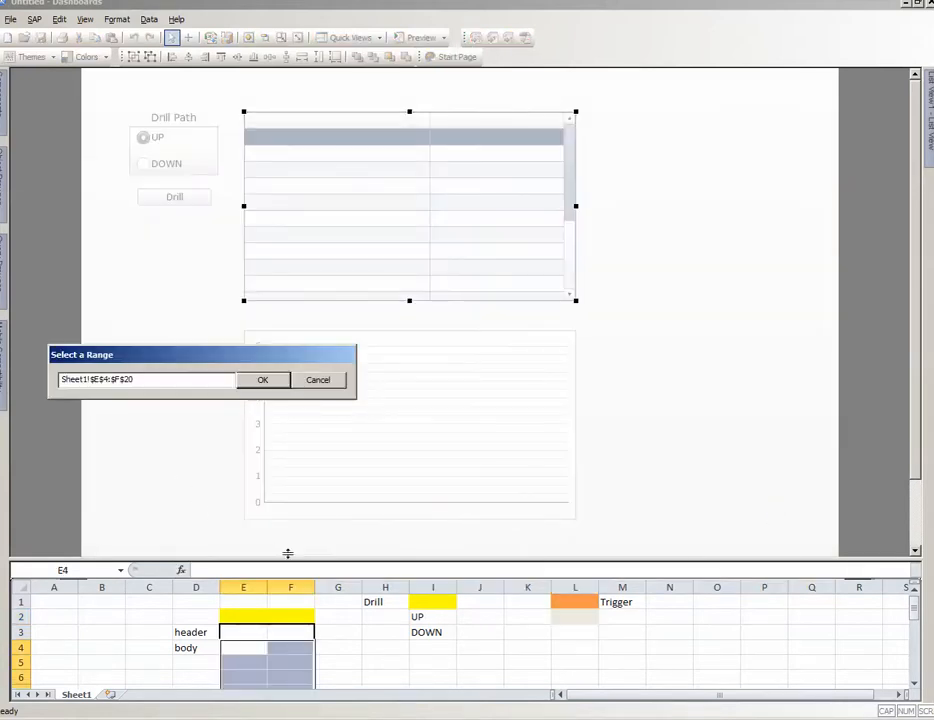
{"action": "left_click_drag", "start_coordinate": [296, 559], "coordinate": [250, 172]}
{"action": "left_click", "coordinate": [258, 355]}
{"action": "left_click_drag", "start_coordinate": [258, 355], "coordinate": [622, 473]}
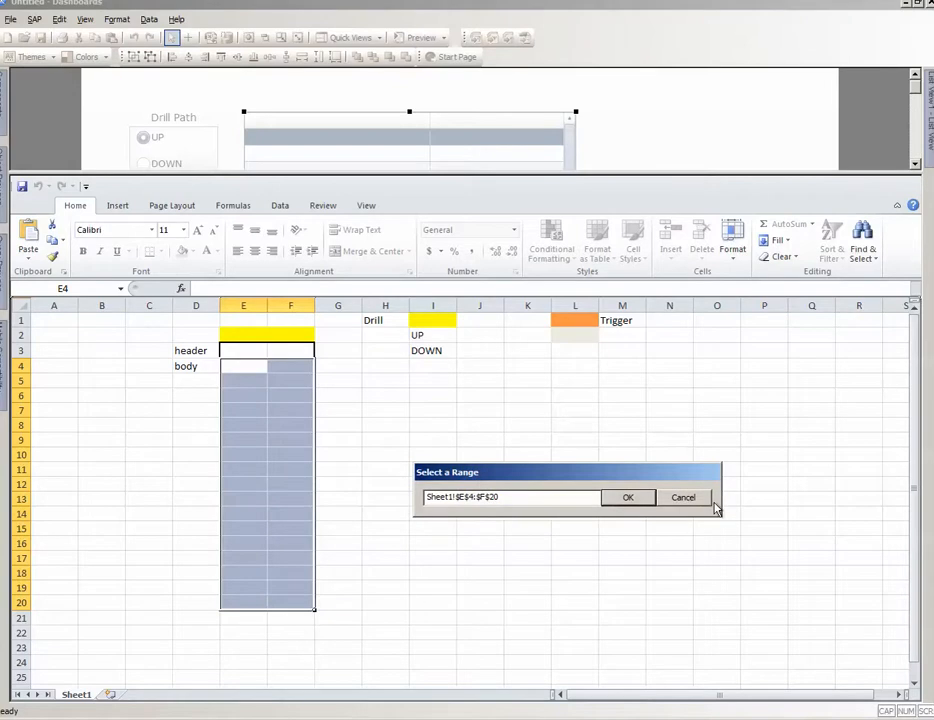
{"action": "left_click", "coordinate": [681, 498]}
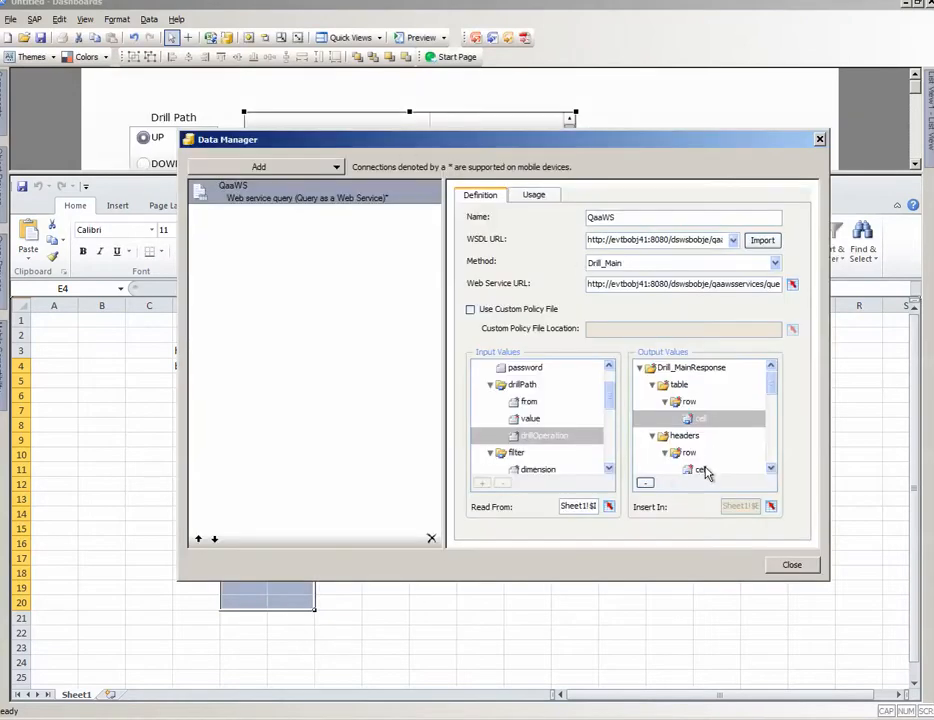
Step: Examine the spreadsheet range bound to the headers row cell output and close the Data Manager
{"action": "left_click", "coordinate": [702, 470]}
{"action": "left_click", "coordinate": [770, 506]}
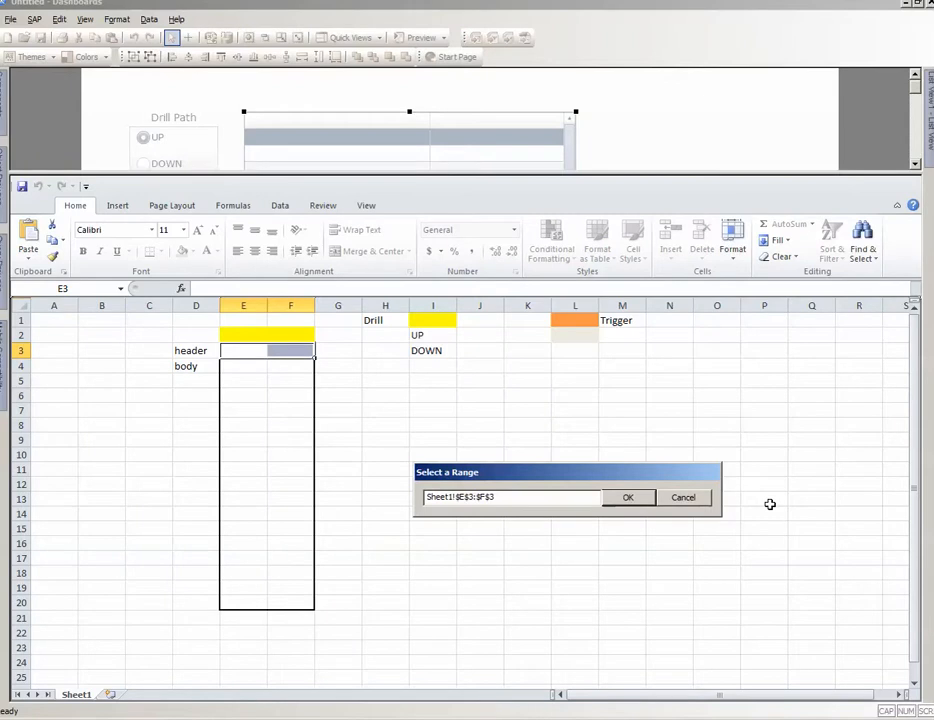
{"action": "left_click", "coordinate": [689, 502]}
{"action": "left_click", "coordinate": [776, 565]}
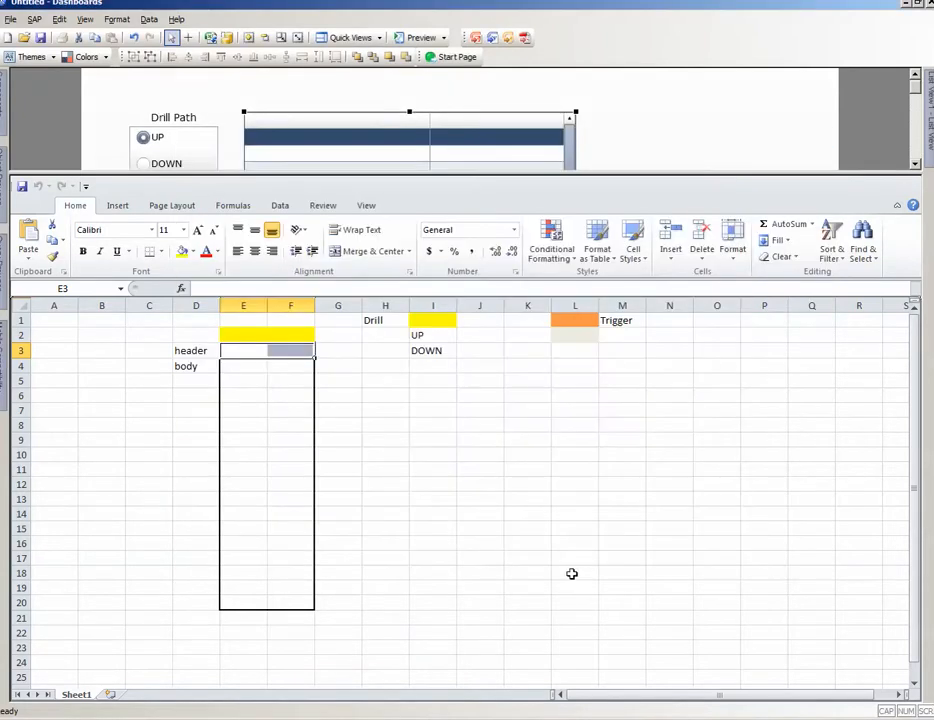
{"action": "left_click", "coordinate": [480, 558]}
{"action": "scroll", "coordinate": [496, 558], "scroll_direction": "down", "scroll_amount": 6}
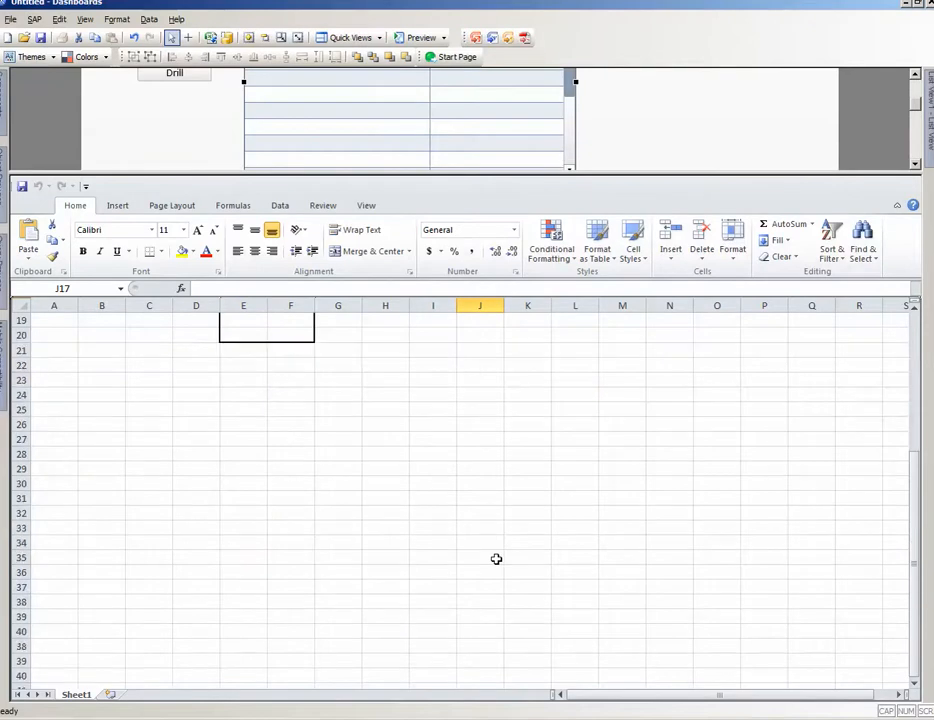
{"action": "scroll", "coordinate": [495, 558], "scroll_direction": "up", "scroll_amount": 6}
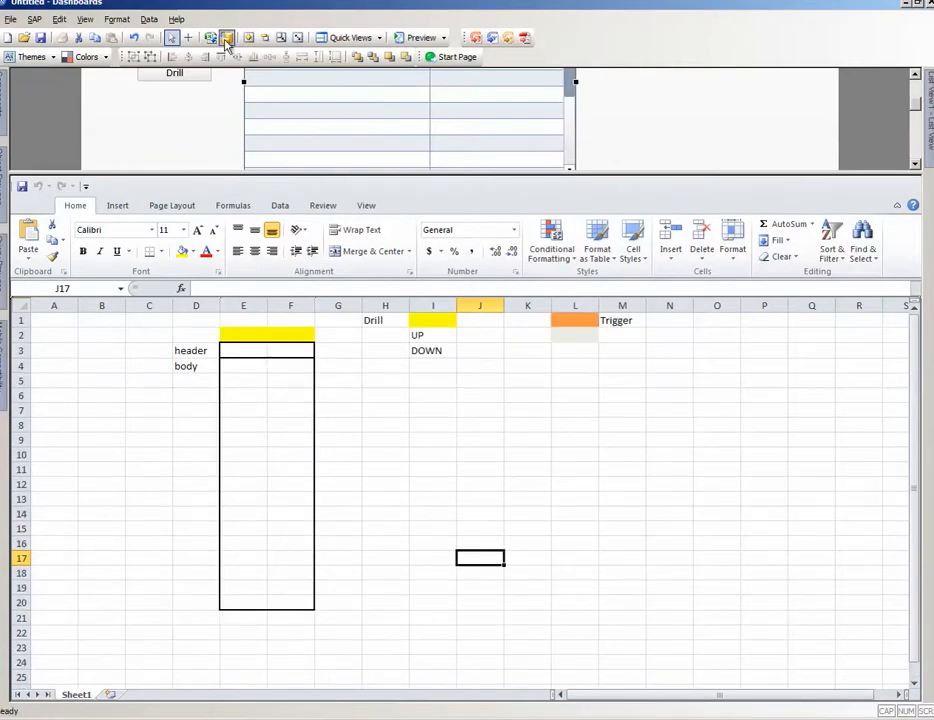
Step: Shrink the spreadsheet area, reopen the Data Manager and review the input values of the QaaWS Drill_Main method
{"action": "left_click_drag", "start_coordinate": [359, 178], "coordinate": [391, 346]}
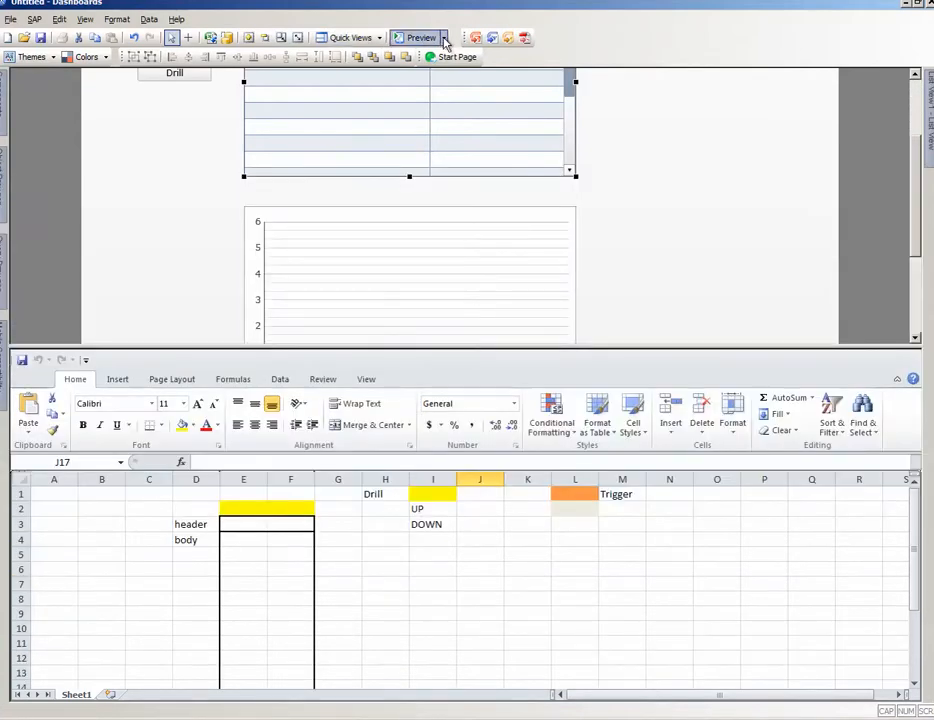
{"action": "left_click", "coordinate": [213, 37]}
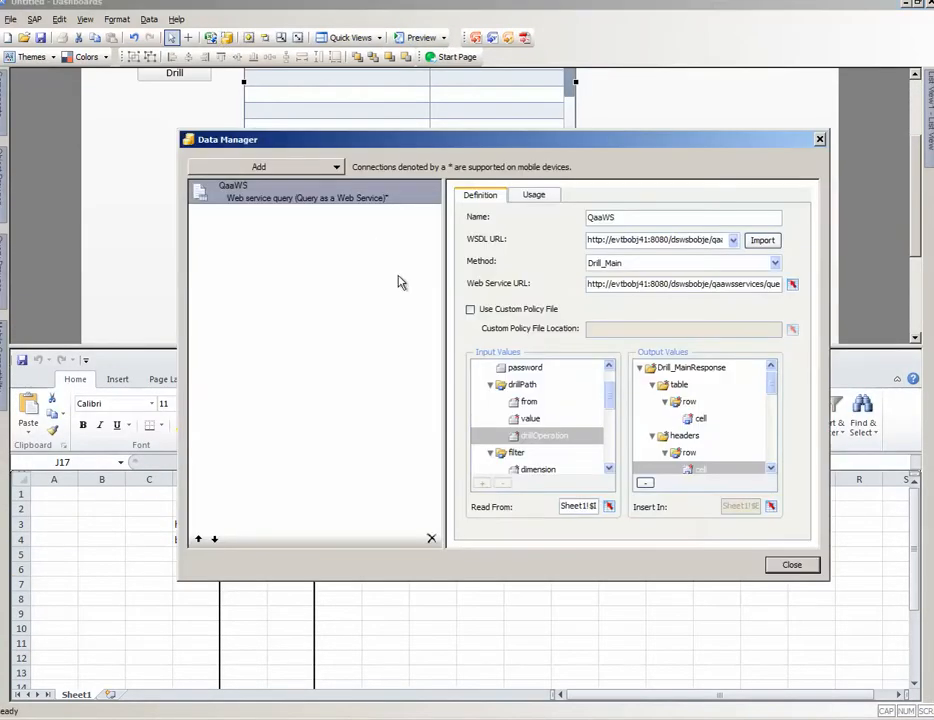
{"action": "left_click", "coordinate": [608, 370]}
{"action": "left_click", "coordinate": [608, 370]}
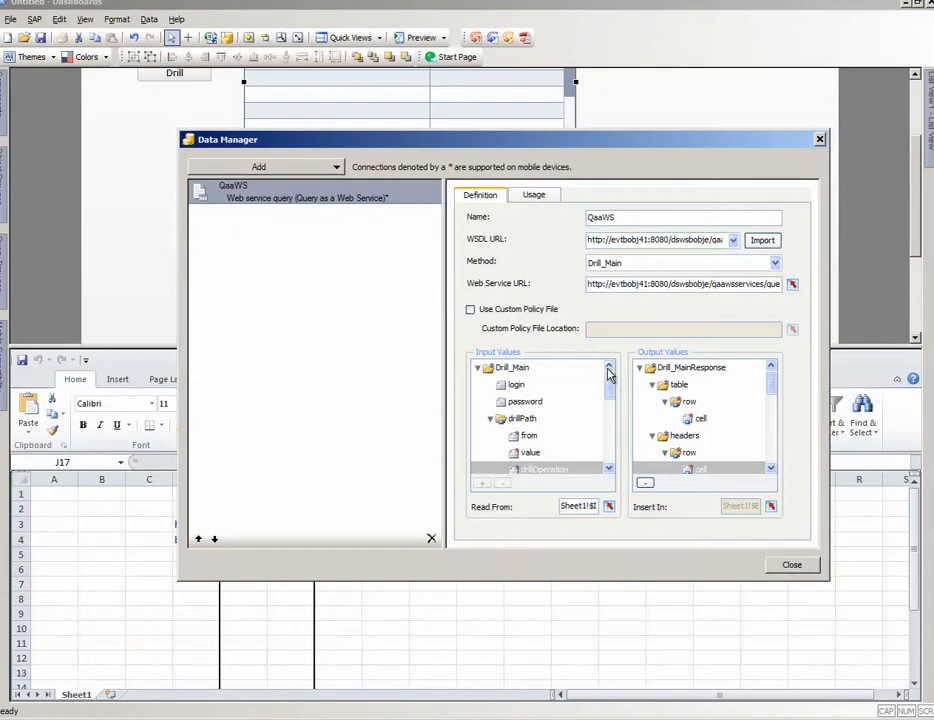
{"action": "left_click", "coordinate": [609, 468]}
{"action": "left_click", "coordinate": [609, 468]}
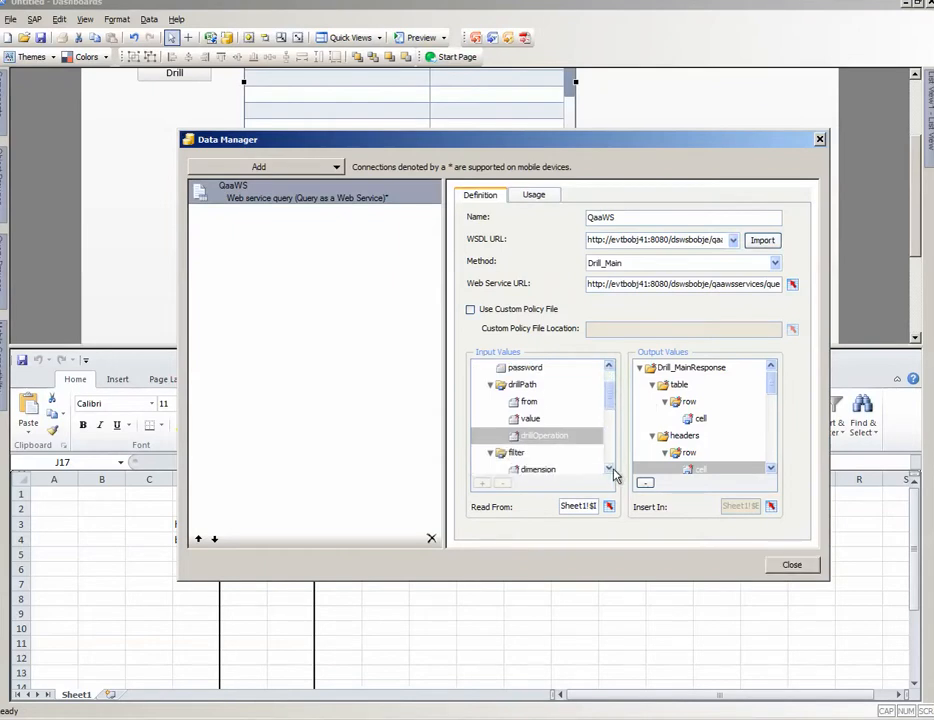
Step: Check which spreadsheet cell the drillPath "from" input reads from, without changing it
{"action": "left_click", "coordinate": [517, 404]}
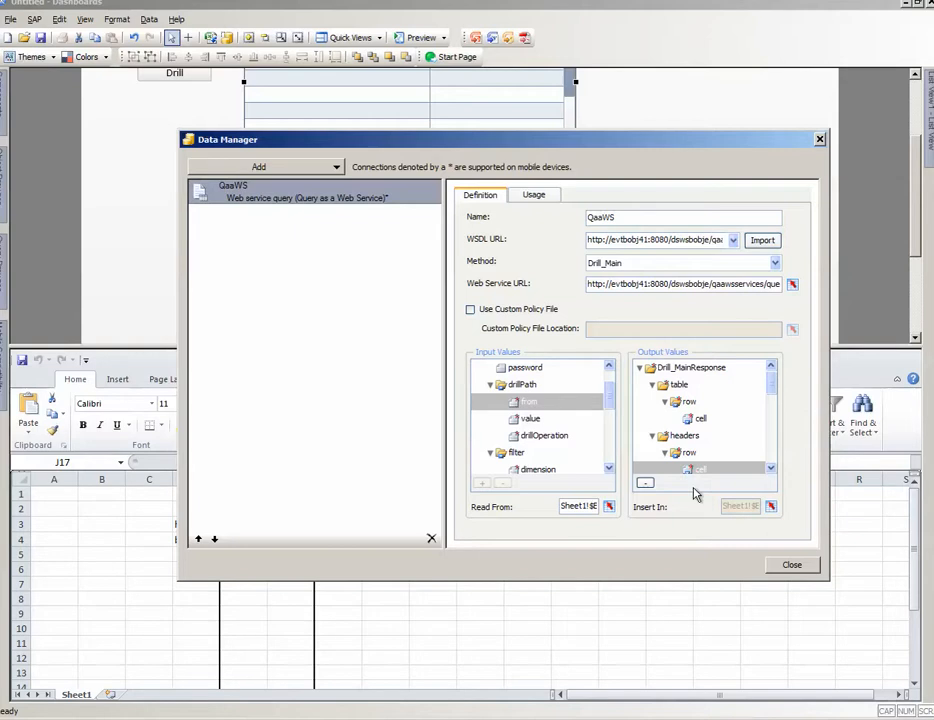
{"action": "left_click", "coordinate": [609, 506]}
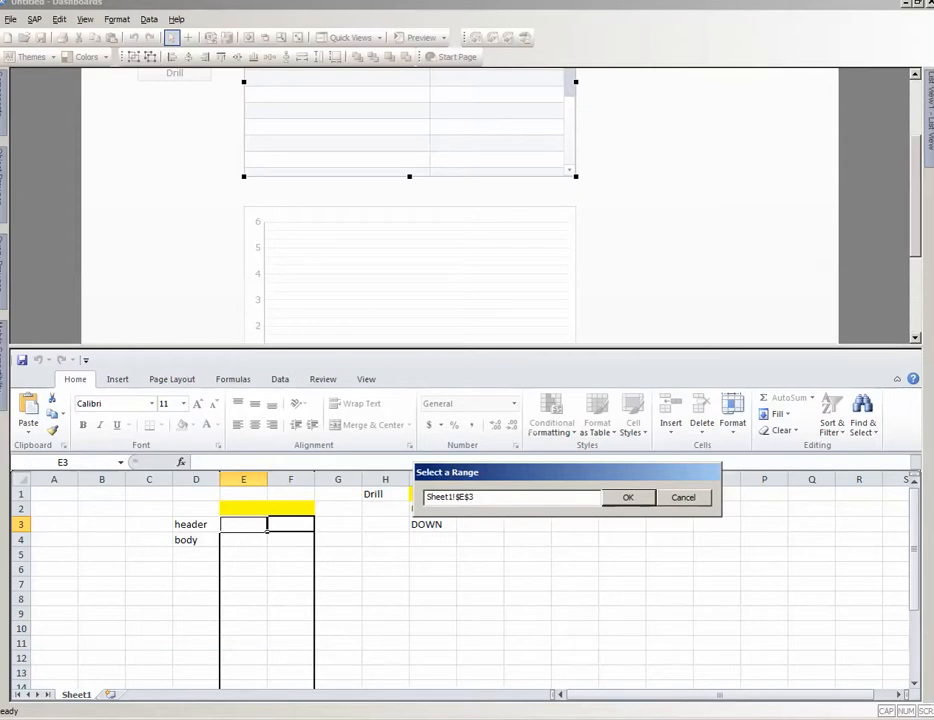
{"action": "left_click", "coordinate": [672, 497]}
Step: Check which spreadsheet cell the drillPath "value" input reads from, keeping its binding
{"action": "left_click", "coordinate": [529, 419]}
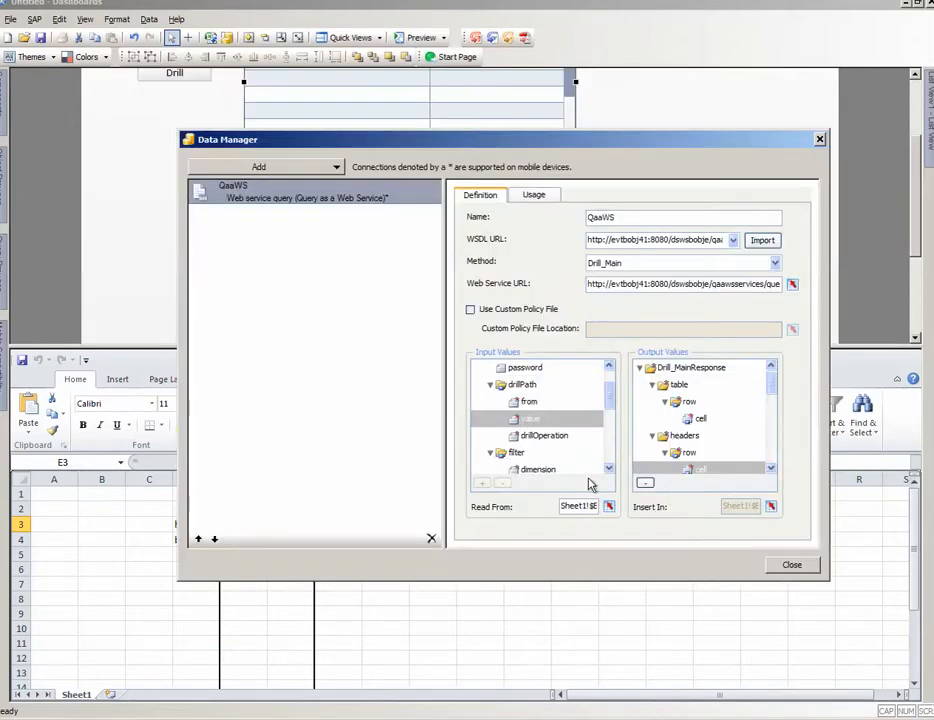
{"action": "left_click", "coordinate": [610, 506]}
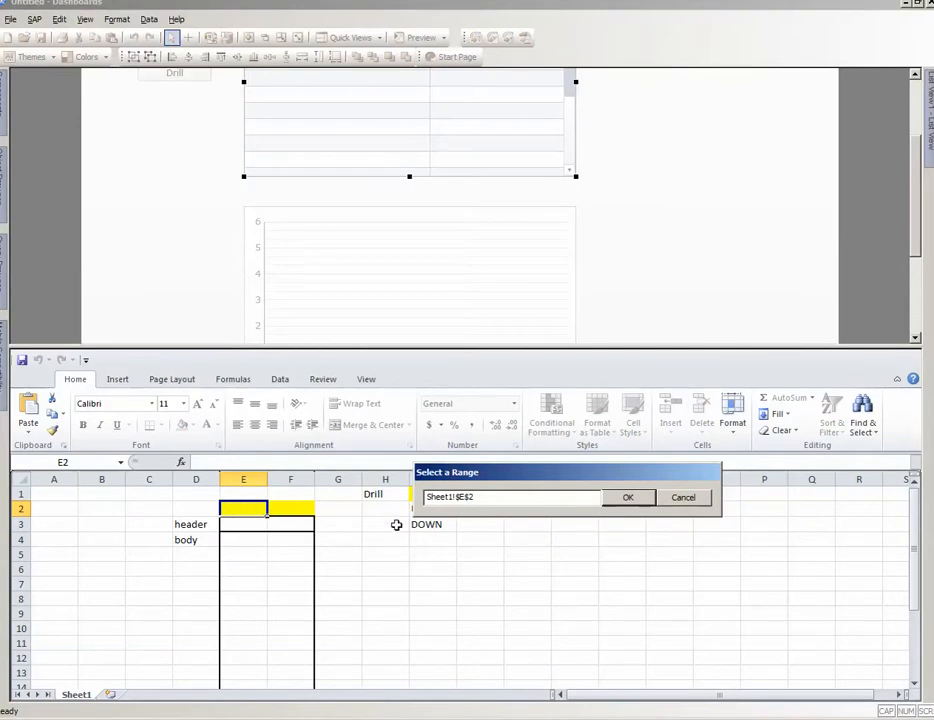
{"action": "left_click", "coordinate": [630, 497]}
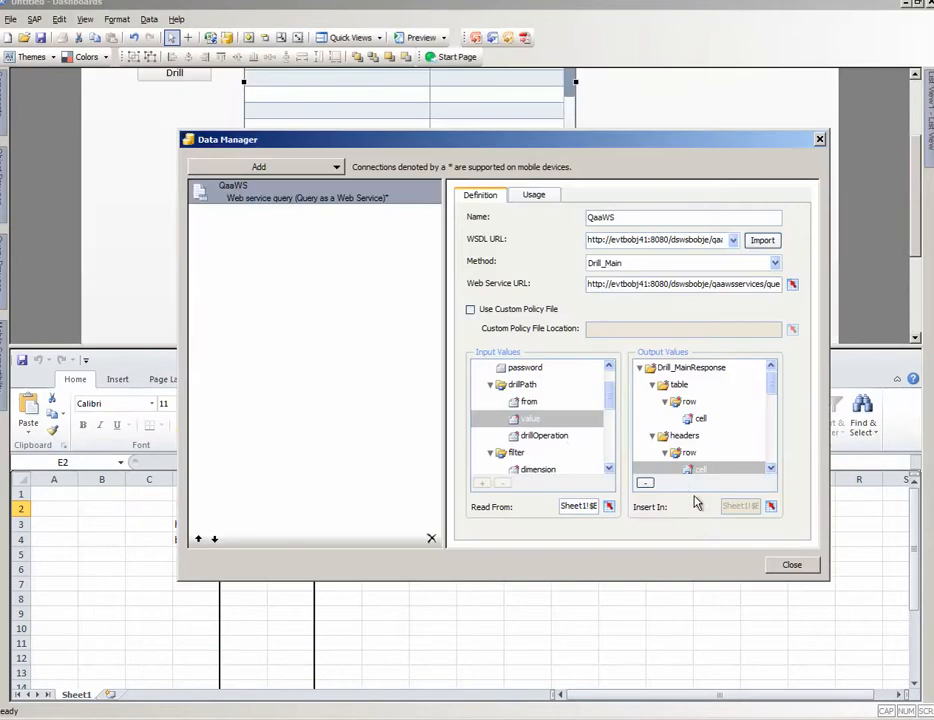
Step: Check which spreadsheet cell the drillOperation input reads from, moving the range dialog clear of the cells, and leave it unchanged
{"action": "left_click", "coordinate": [555, 437]}
{"action": "left_click", "coordinate": [609, 506]}
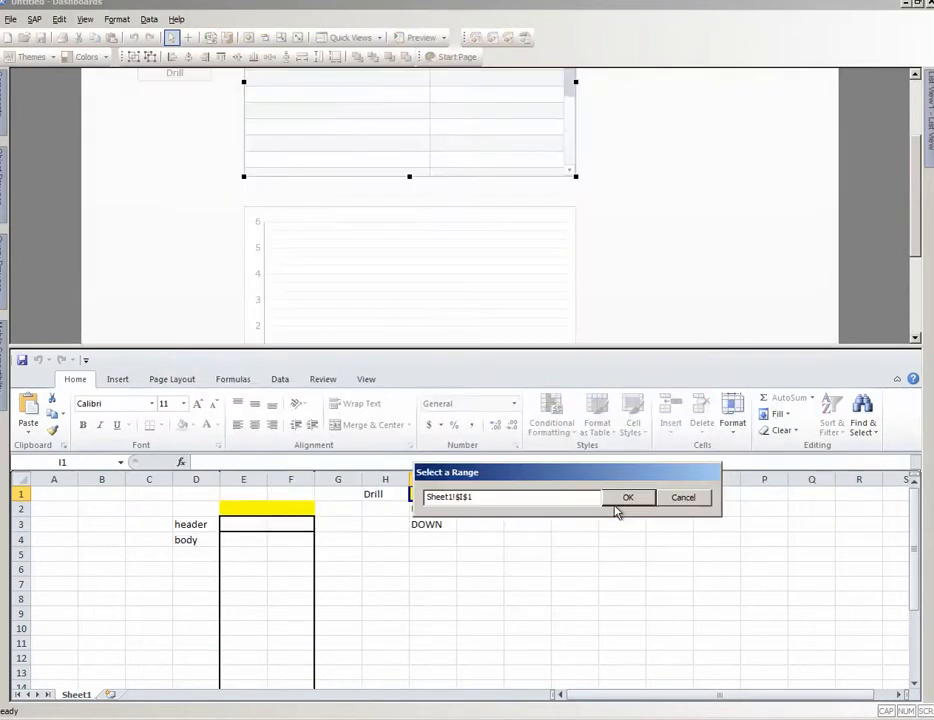
{"action": "left_click_drag", "start_coordinate": [624, 470], "coordinate": [606, 315]}
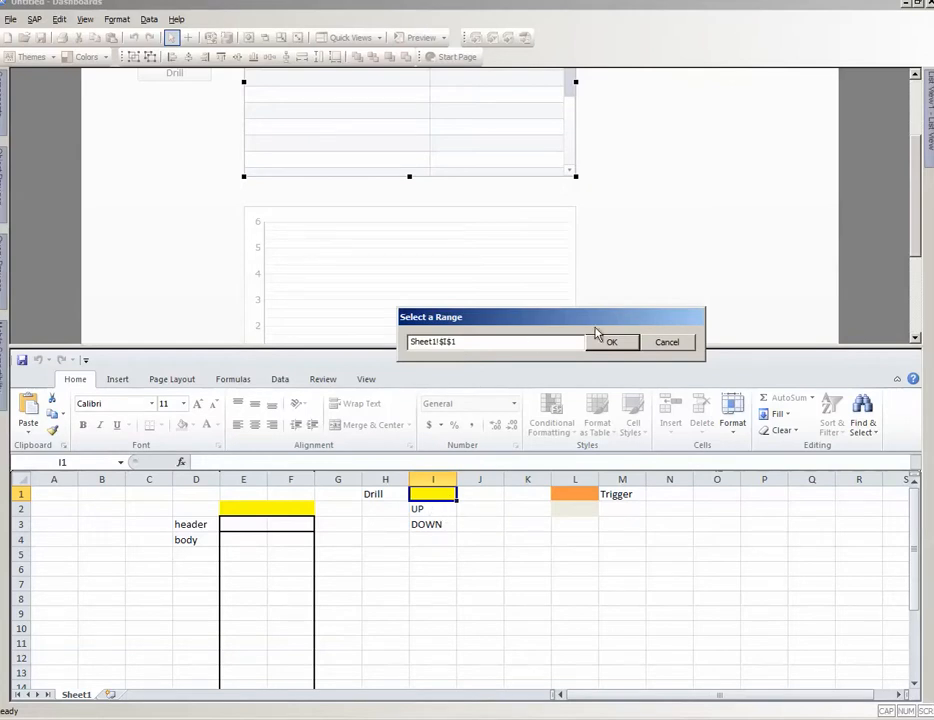
{"action": "left_click", "coordinate": [667, 343]}
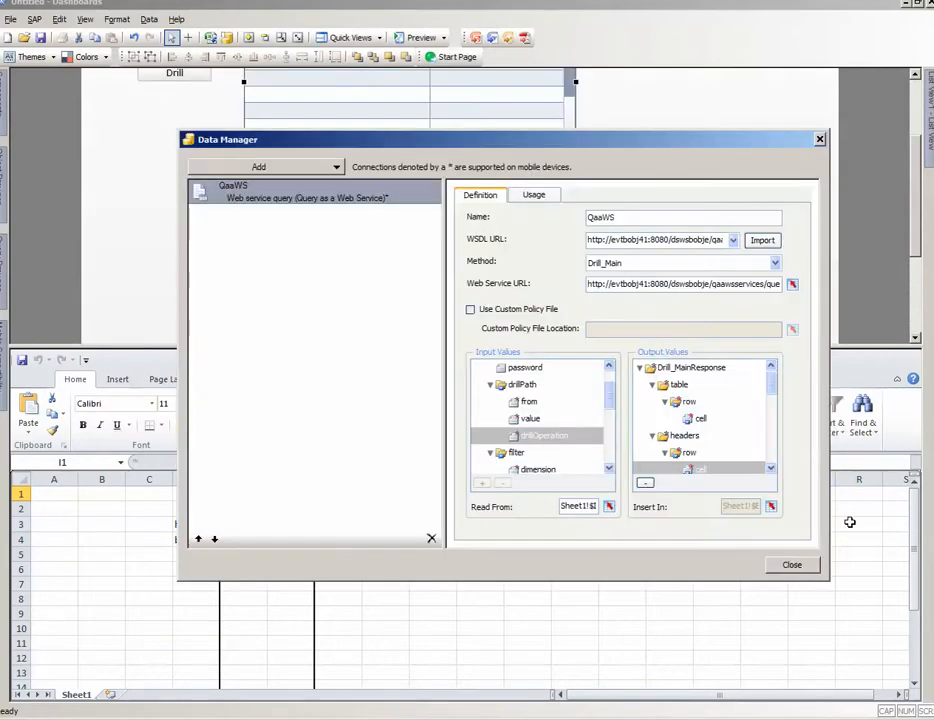
Step: Review the getFromLatestDocumentInstance and refresh input values of the Drill_Main method without changing them
{"action": "left_click", "coordinate": [609, 469]}
{"action": "left_click", "coordinate": [609, 469]}
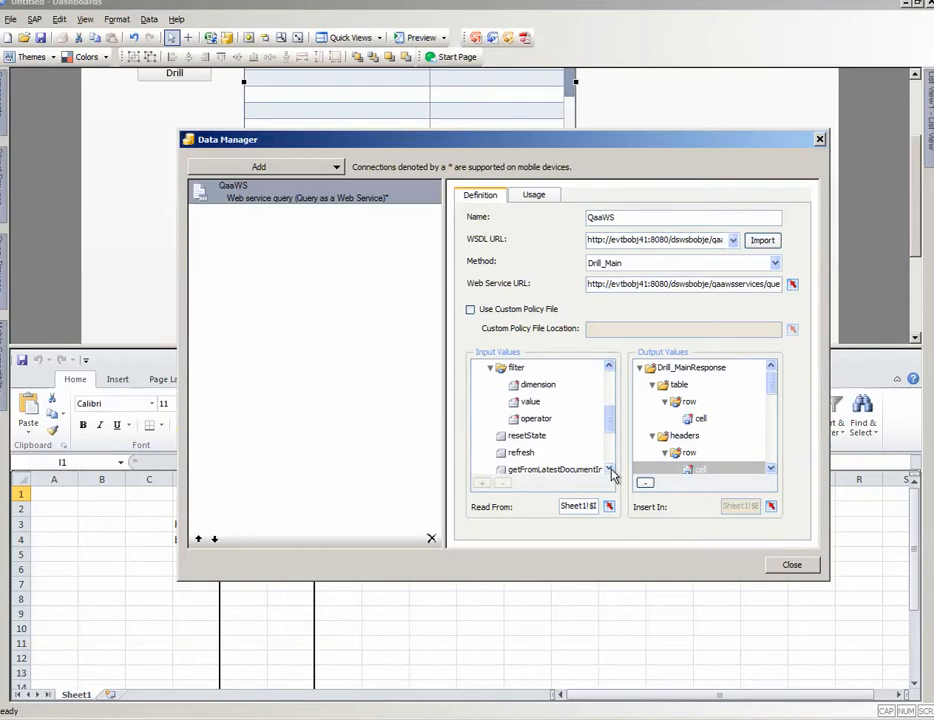
{"action": "left_click", "coordinate": [609, 469]}
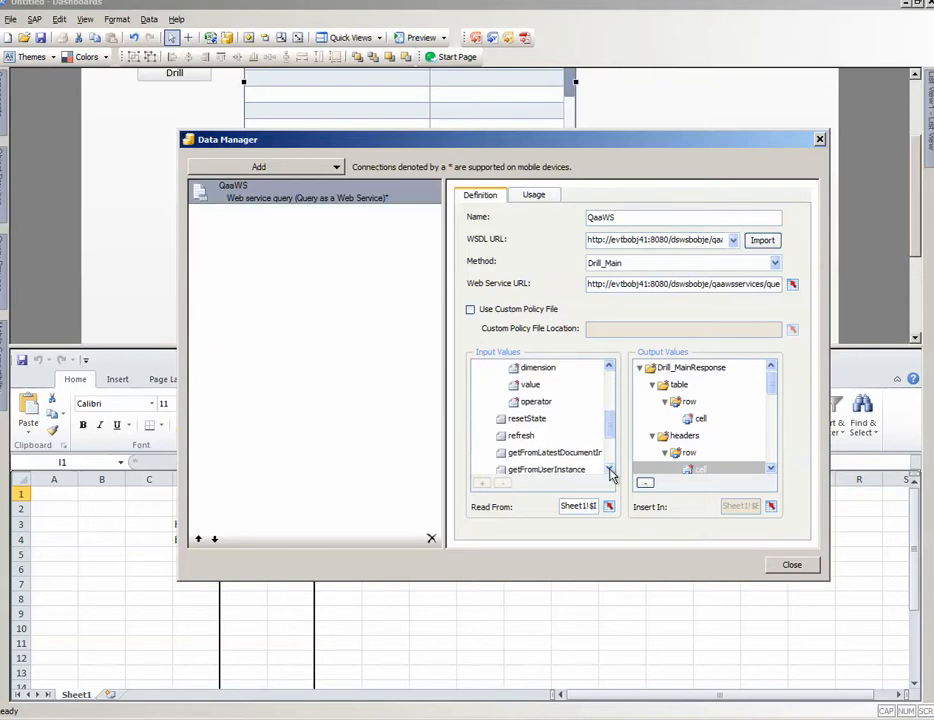
{"action": "left_click", "coordinate": [537, 452]}
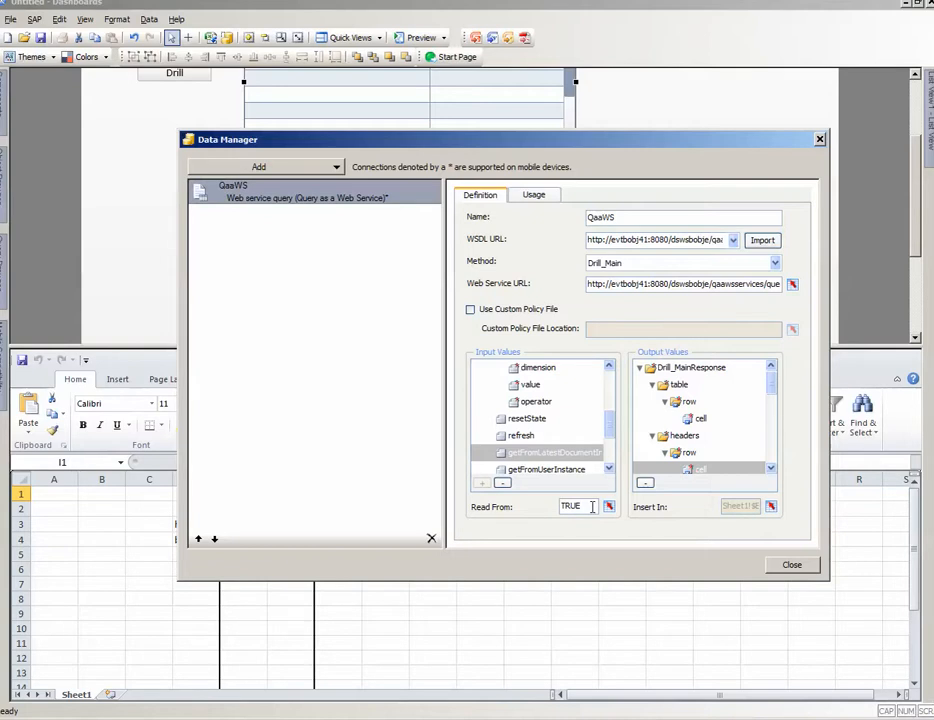
{"action": "left_click", "coordinate": [520, 439]}
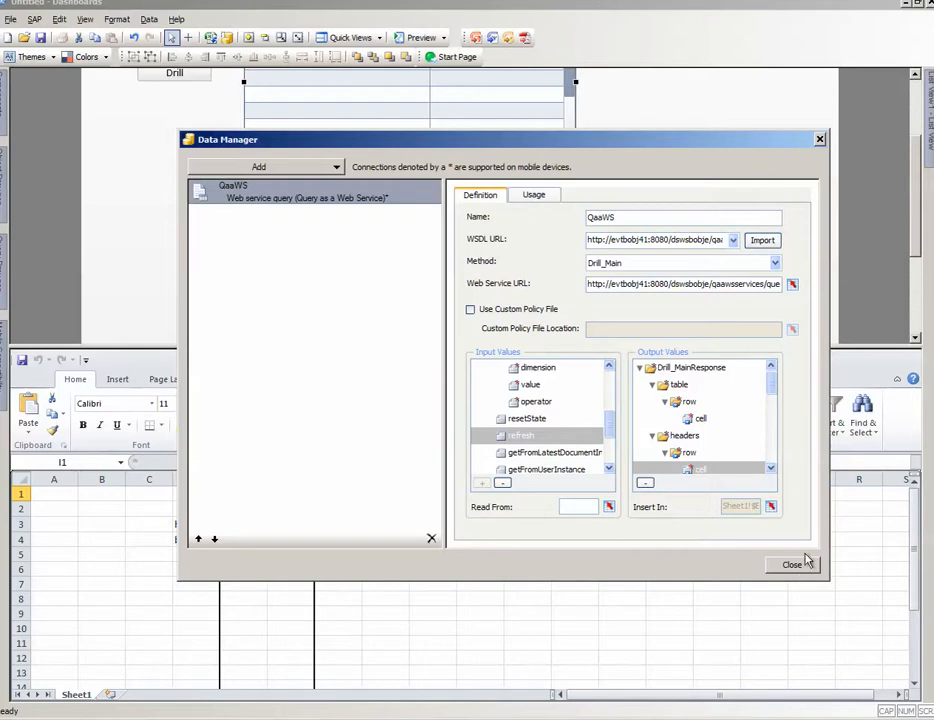
Step: Review the QaaWS connection's usage settings in a widened Data Manager, check its trigger cell without changing it, and close the manager
{"action": "left_click", "coordinate": [534, 201]}
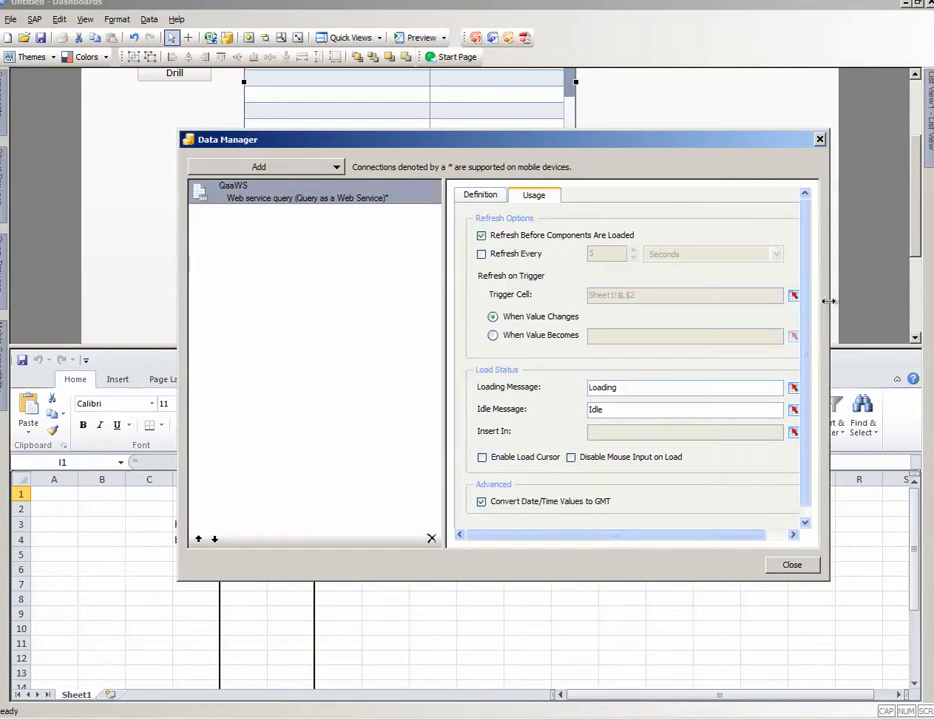
{"action": "left_click_drag", "start_coordinate": [829, 300], "coordinate": [912, 302]}
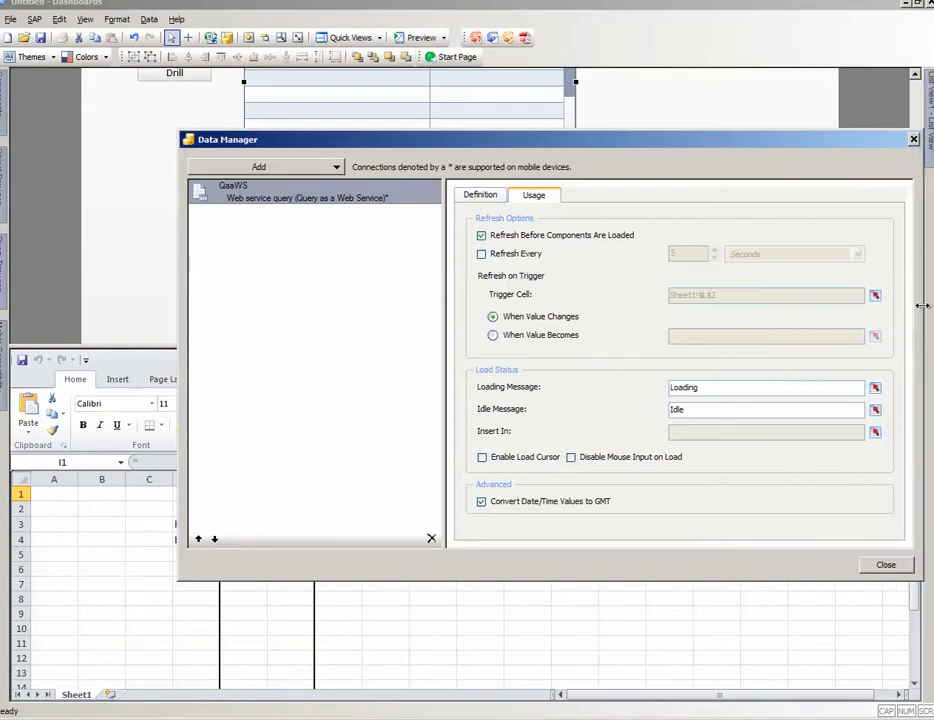
{"action": "left_click", "coordinate": [865, 296]}
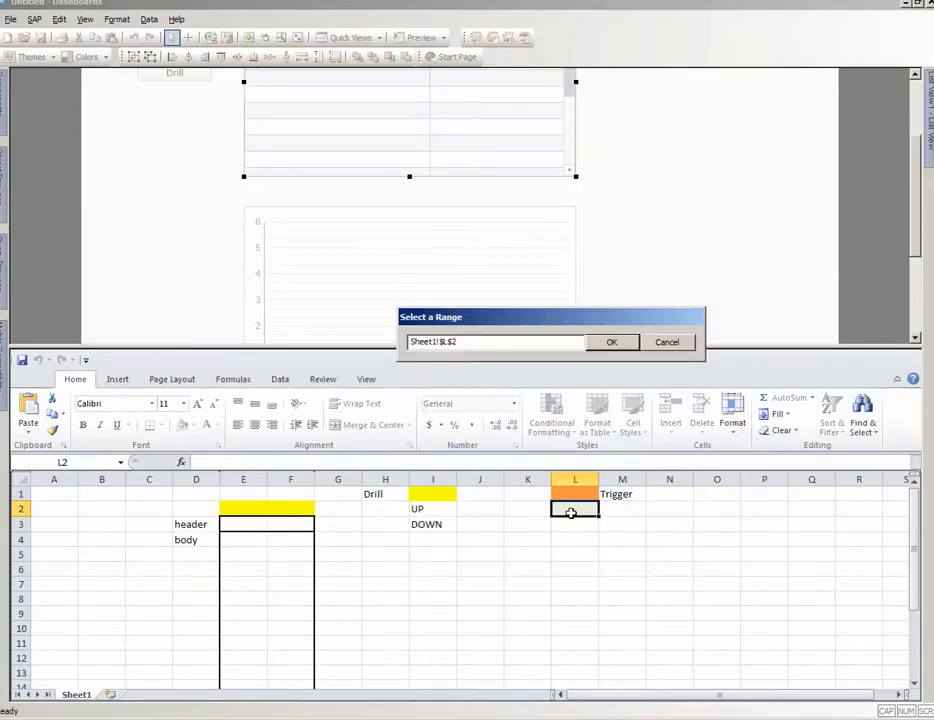
{"action": "left_click", "coordinate": [667, 342]}
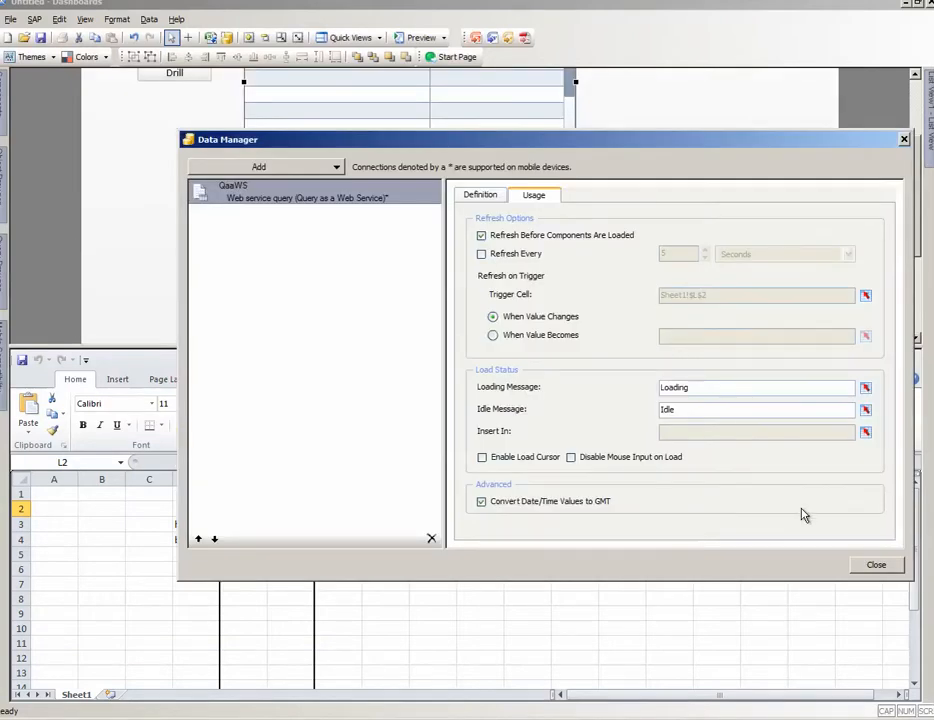
{"action": "left_click", "coordinate": [878, 566]}
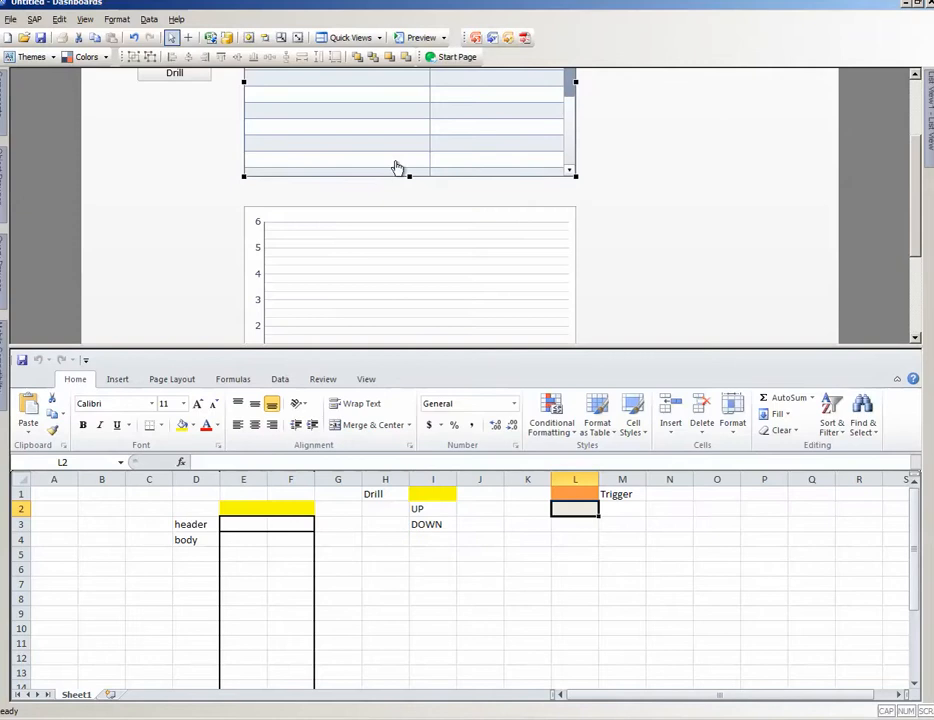
Step: Inspect the Drill Path radio buttons on the canvas and the yellow Drill cell I1 in the spreadsheet
{"action": "scroll", "coordinate": [918, 93], "scroll_direction": "up", "scroll_amount": 1}
{"action": "scroll", "coordinate": [918, 93], "scroll_direction": "up", "scroll_amount": 1}
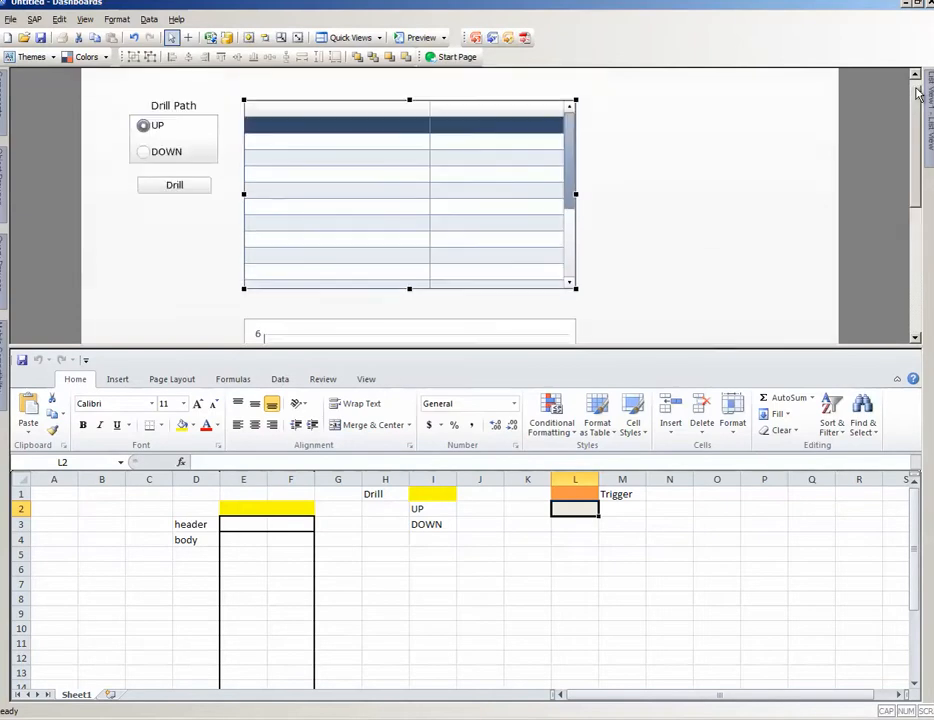
{"action": "left_click", "coordinate": [146, 137]}
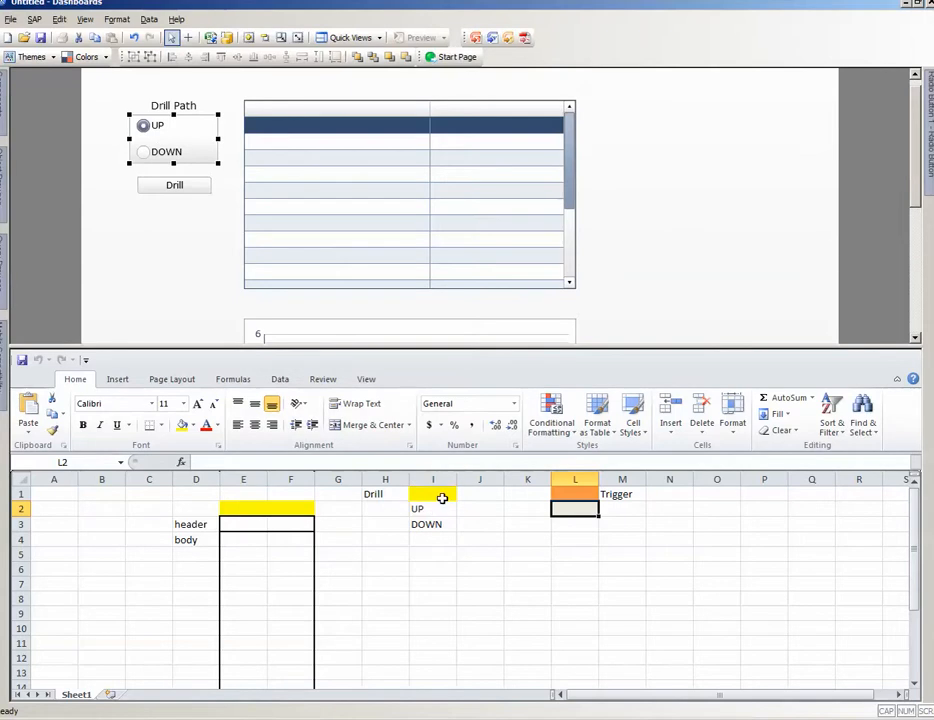
{"action": "left_click", "coordinate": [442, 498]}
Step: Check the source data and destination ranges of the list view's row insertion, keeping both bindings
{"action": "left_click", "coordinate": [389, 203]}
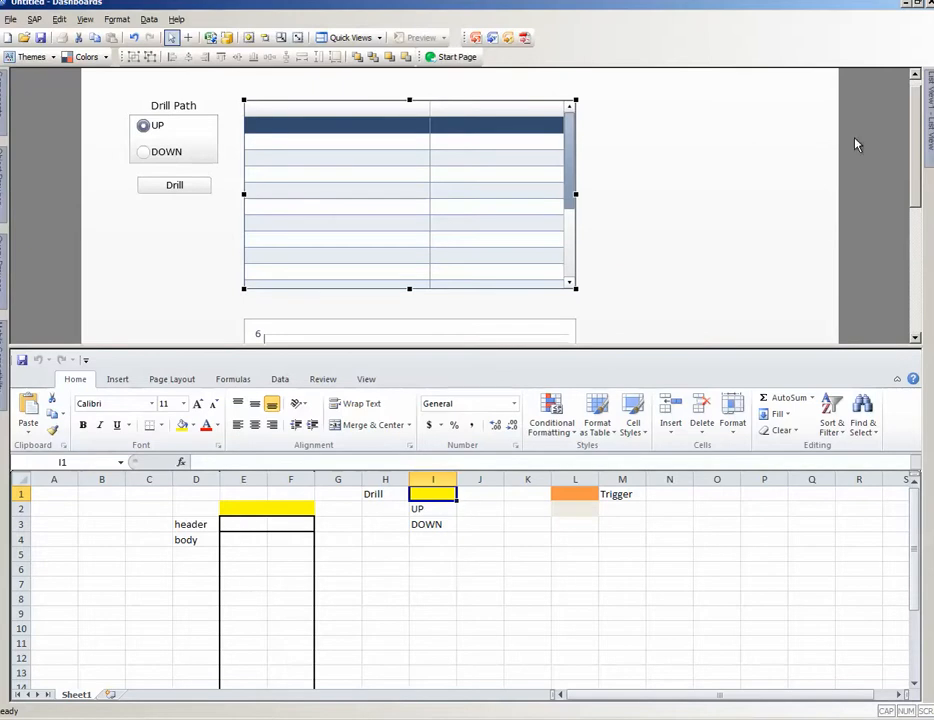
{"action": "mouse_move", "coordinate": [929, 115]}
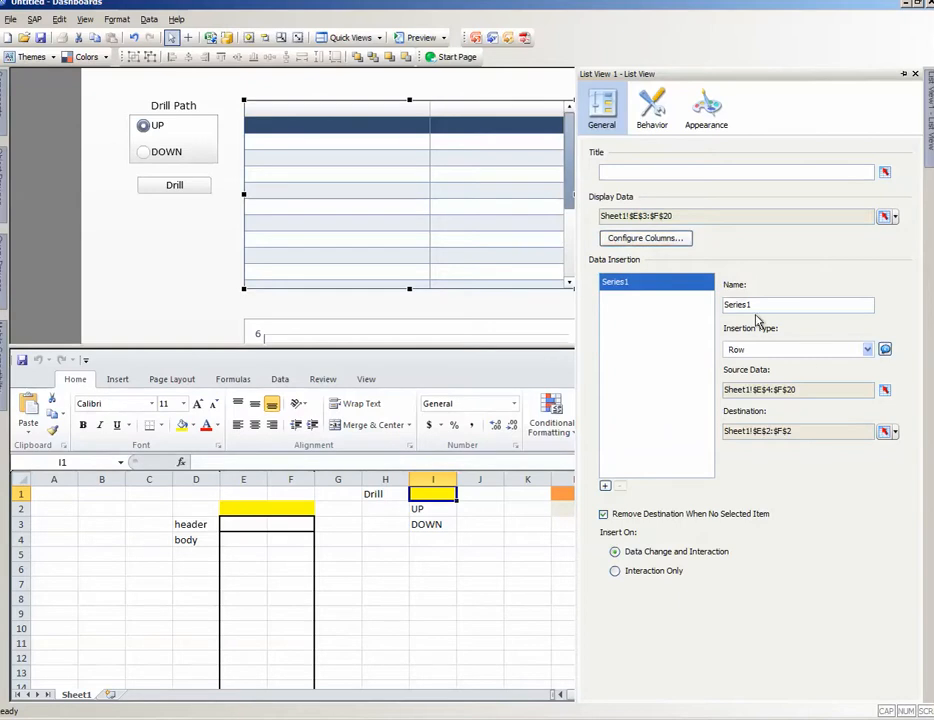
{"action": "left_click", "coordinate": [885, 391]}
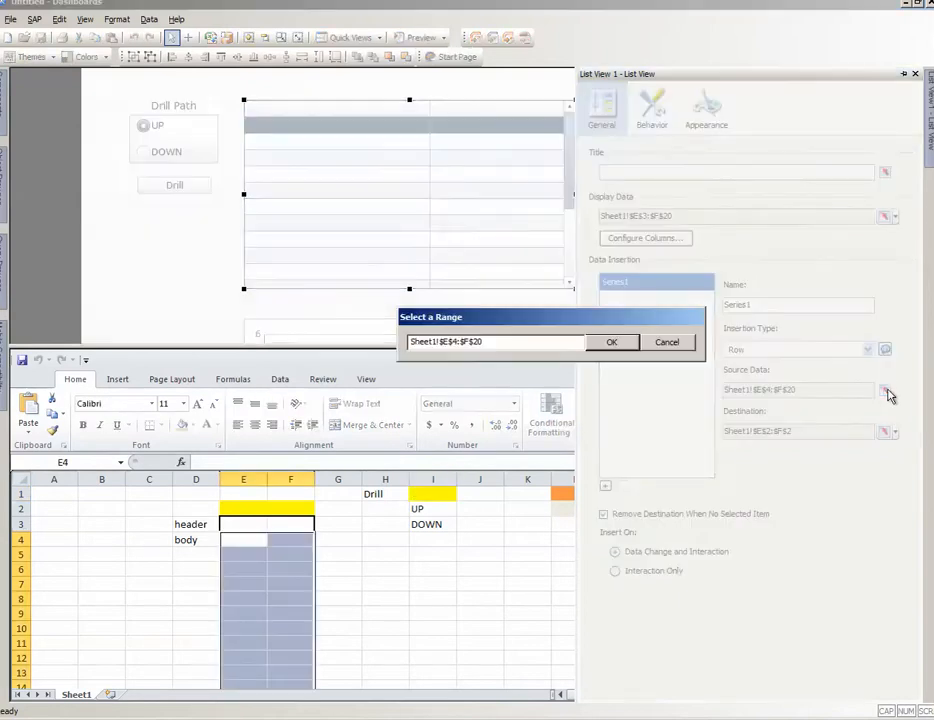
{"action": "left_click", "coordinate": [665, 343]}
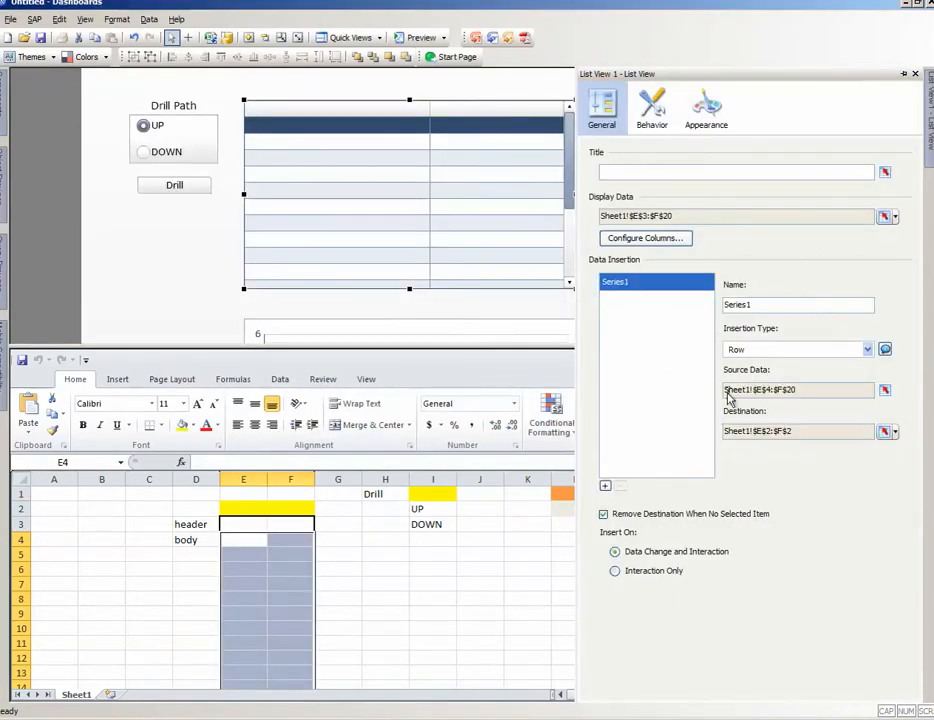
{"action": "left_click", "coordinate": [886, 431]}
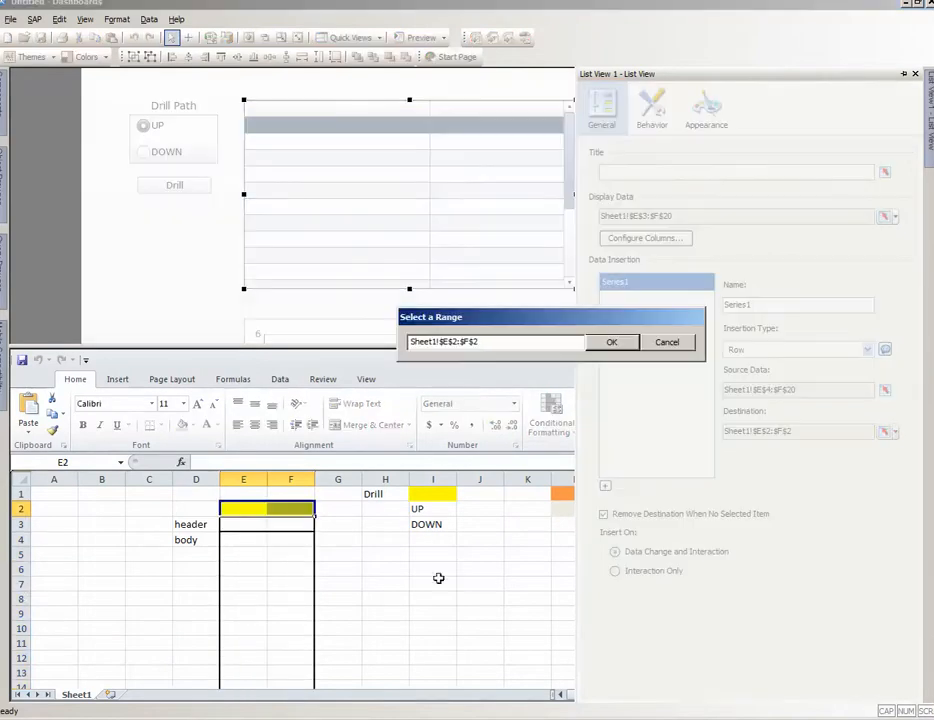
{"action": "left_click", "coordinate": [688, 342]}
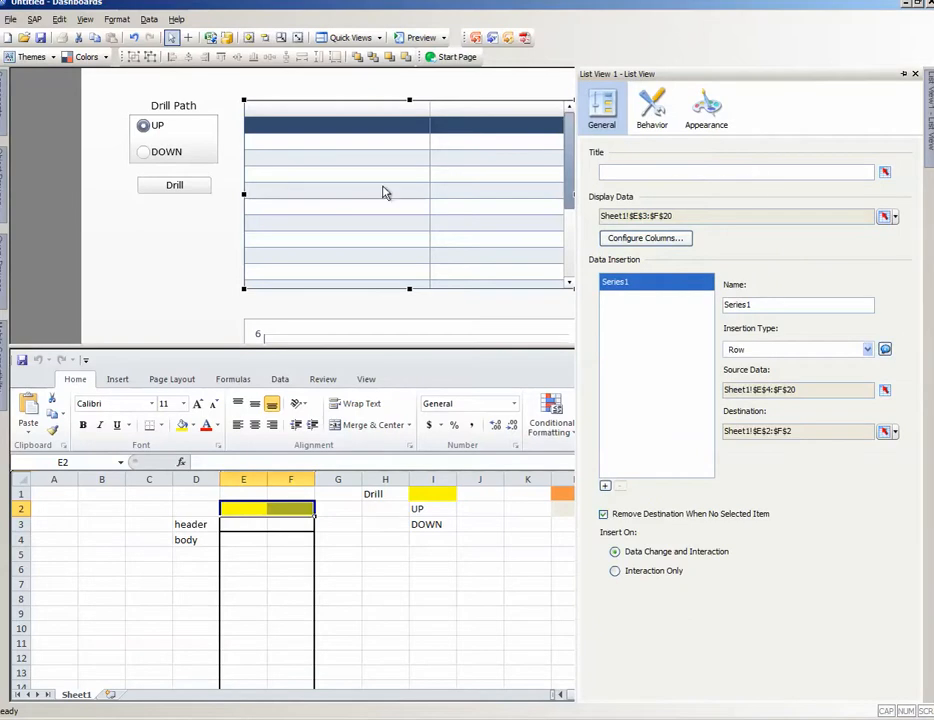
Step: Check the source and destination cells of the Drill push button, cancelling the range selection so its bindings are kept
{"action": "left_click", "coordinate": [188, 187]}
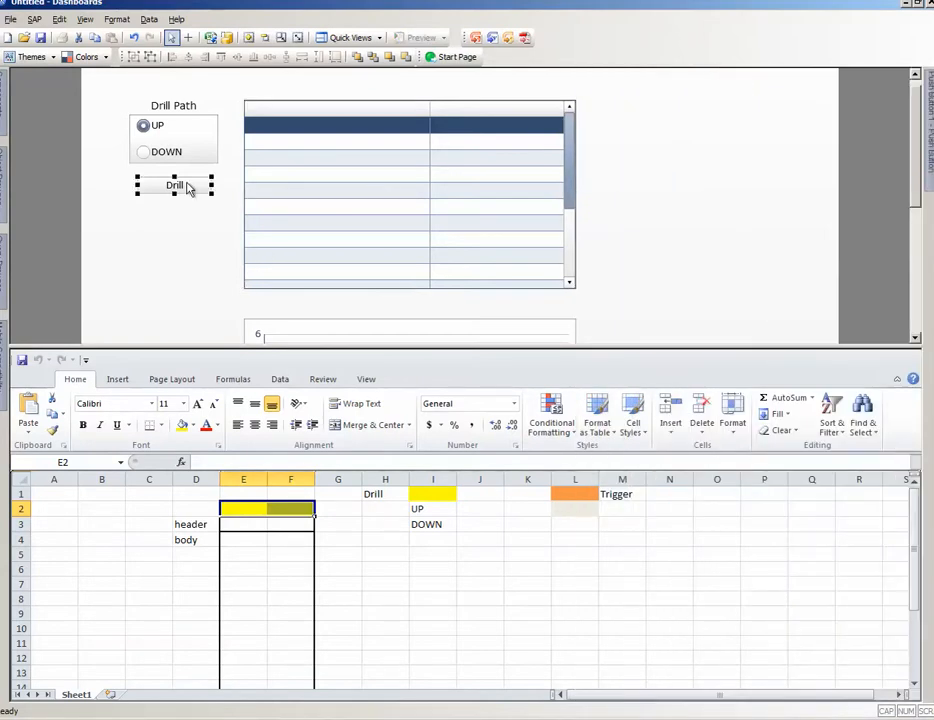
{"action": "left_click", "coordinate": [537, 585]}
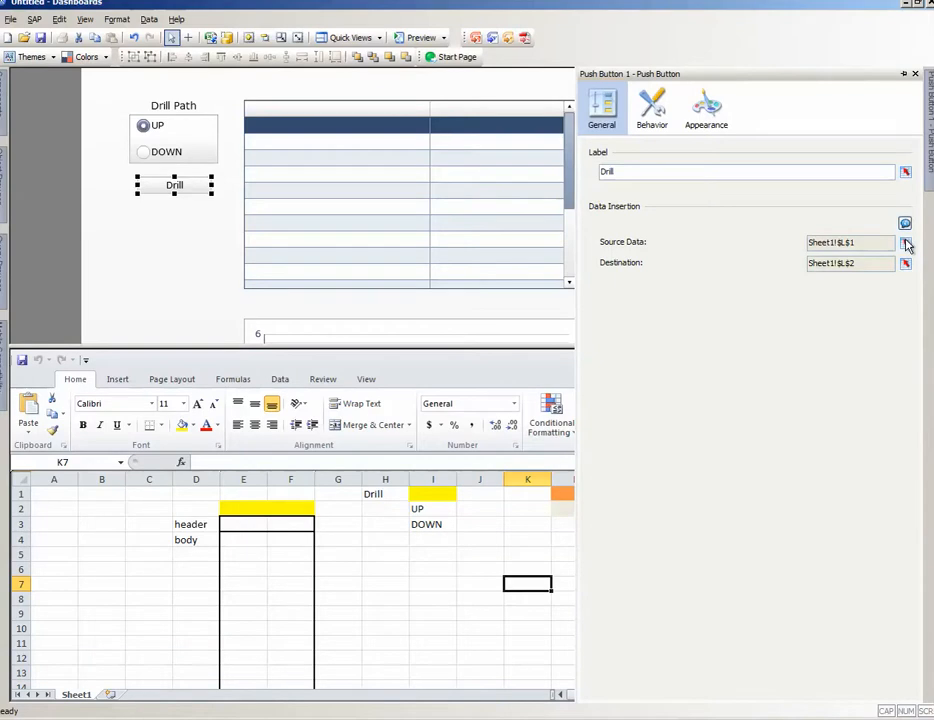
{"action": "left_click", "coordinate": [905, 243]}
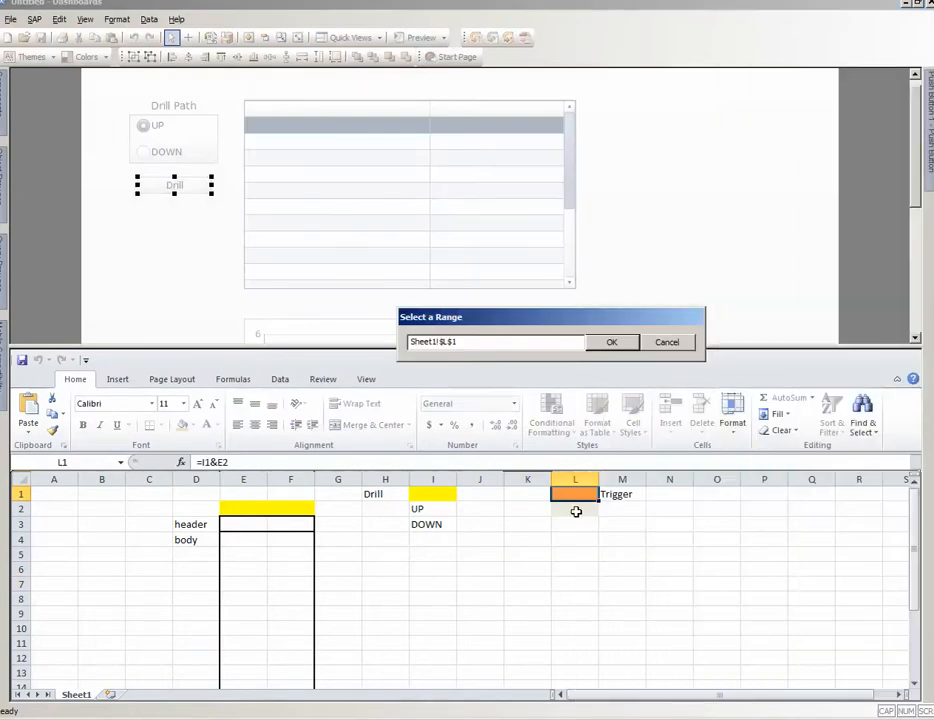
{"action": "left_click", "coordinate": [576, 512]}
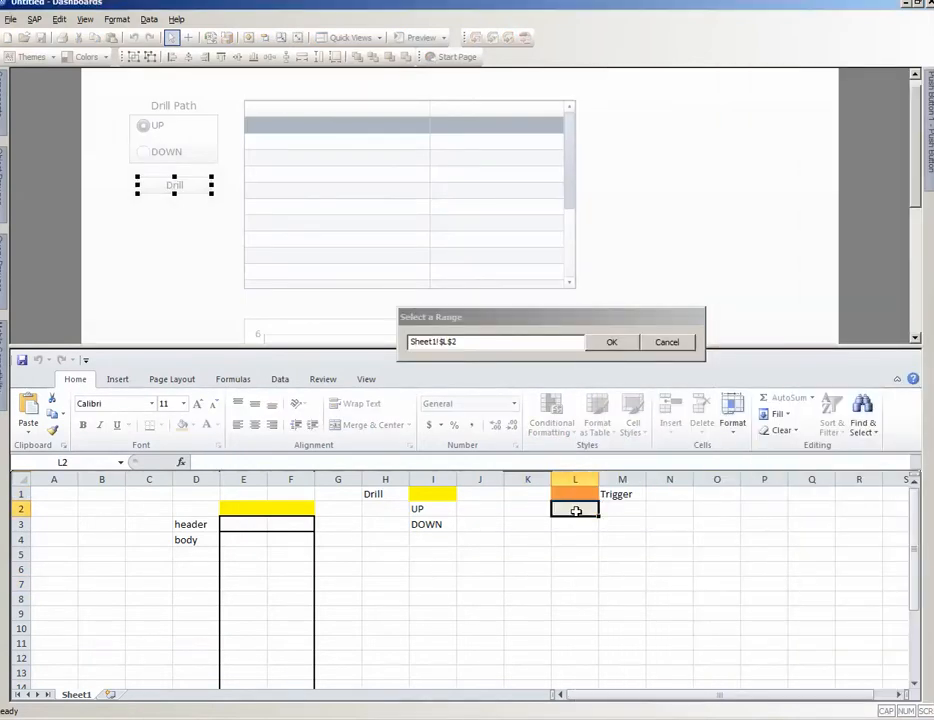
{"action": "left_click", "coordinate": [670, 340]}
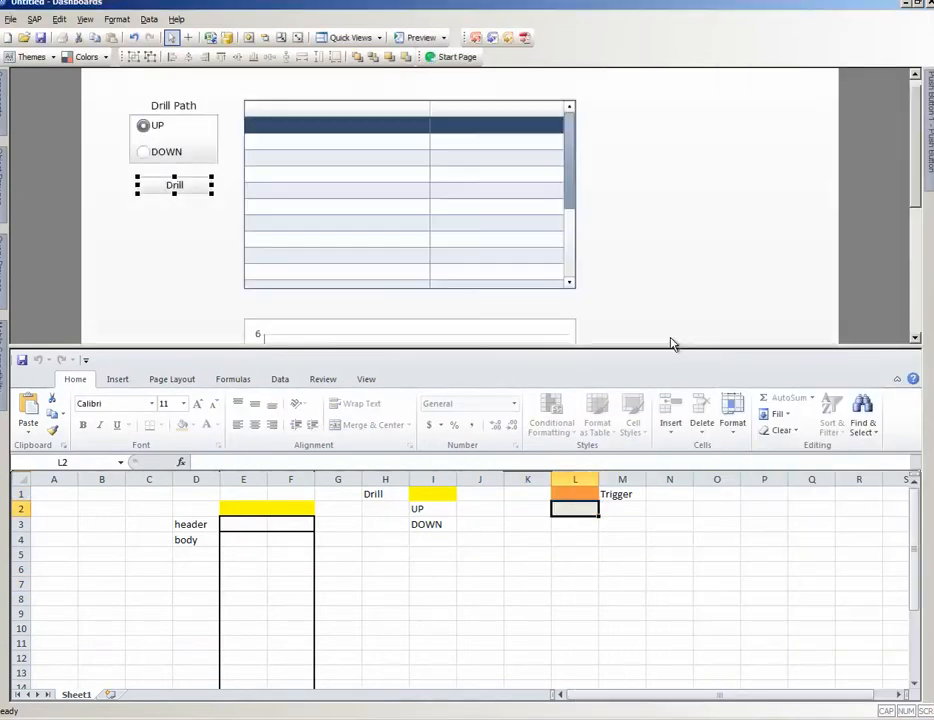
Step: Inspect the trigger formula in cell L1, the cells I1 and E2 it combines, and the trigger cell L2
{"action": "left_click", "coordinate": [573, 494]}
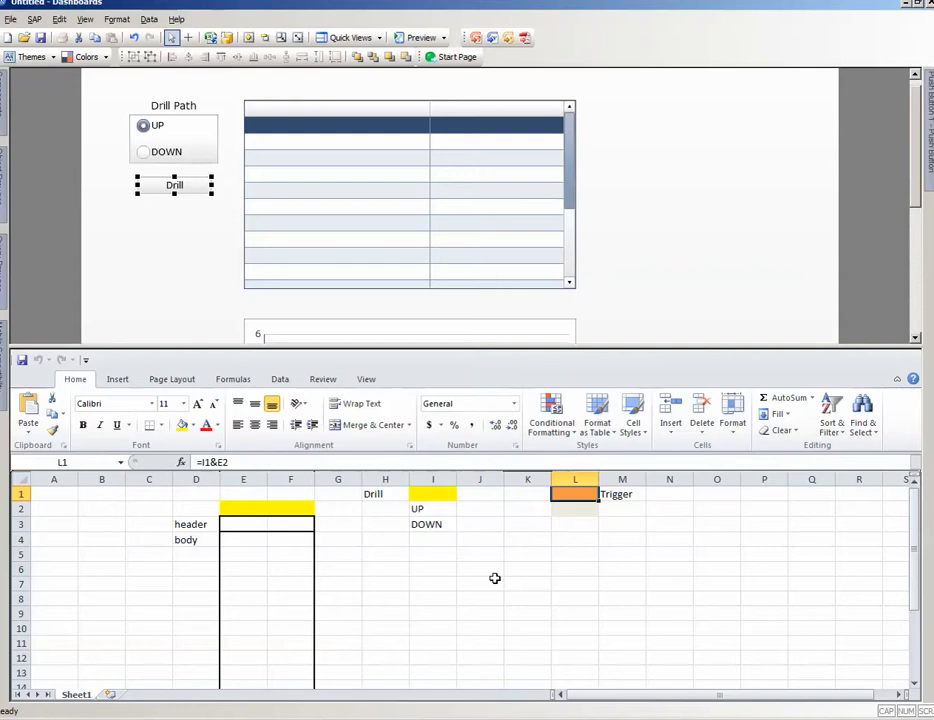
{"action": "left_click", "coordinate": [430, 495]}
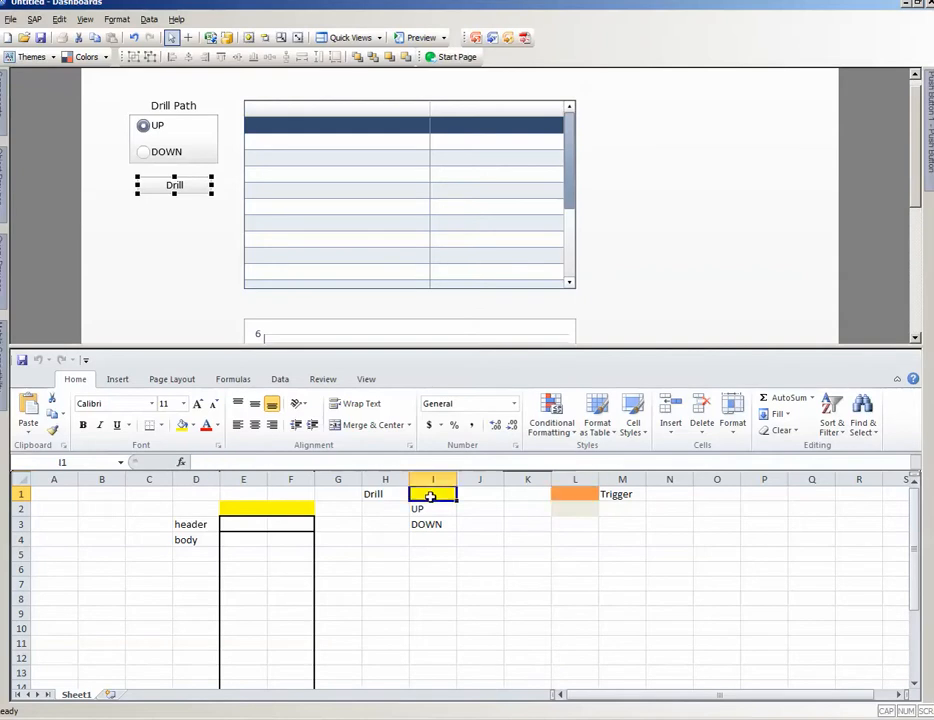
{"action": "left_click", "coordinate": [236, 510]}
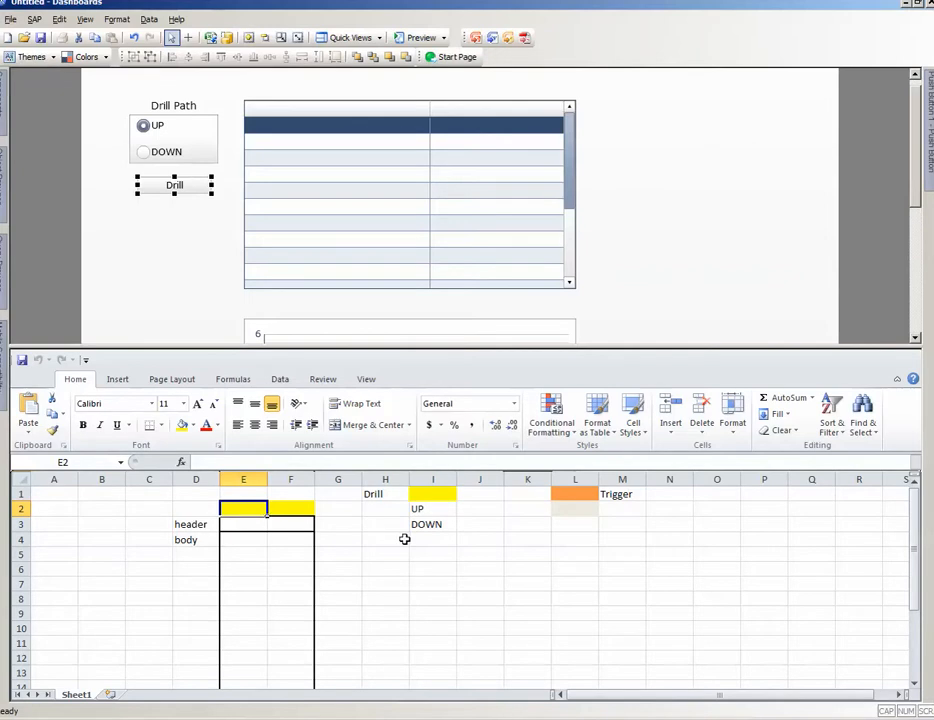
{"action": "left_click", "coordinate": [582, 492]}
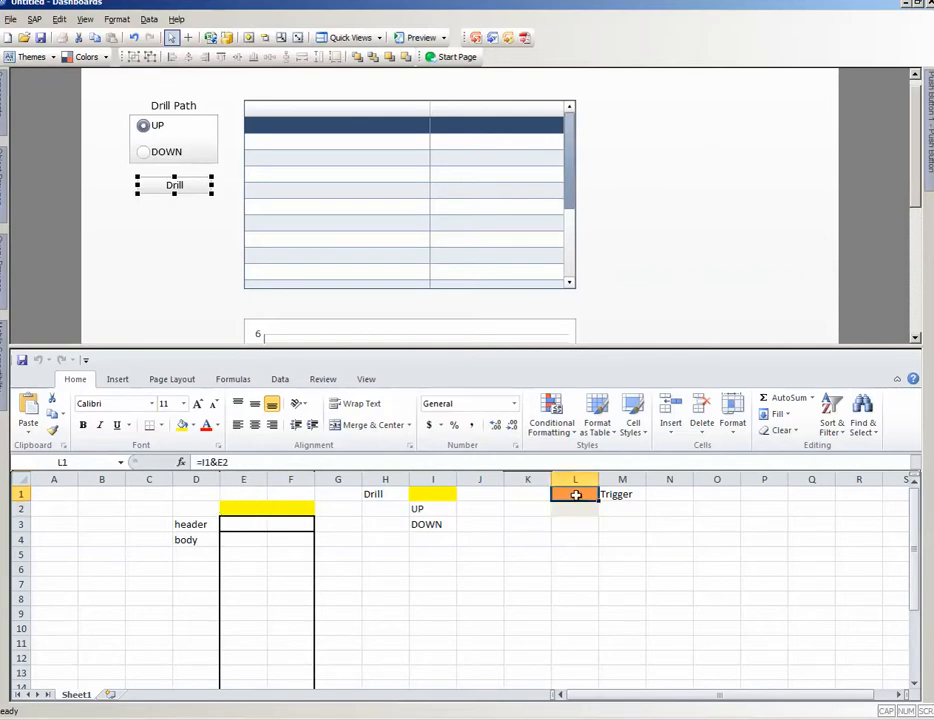
{"action": "left_click", "coordinate": [575, 509]}
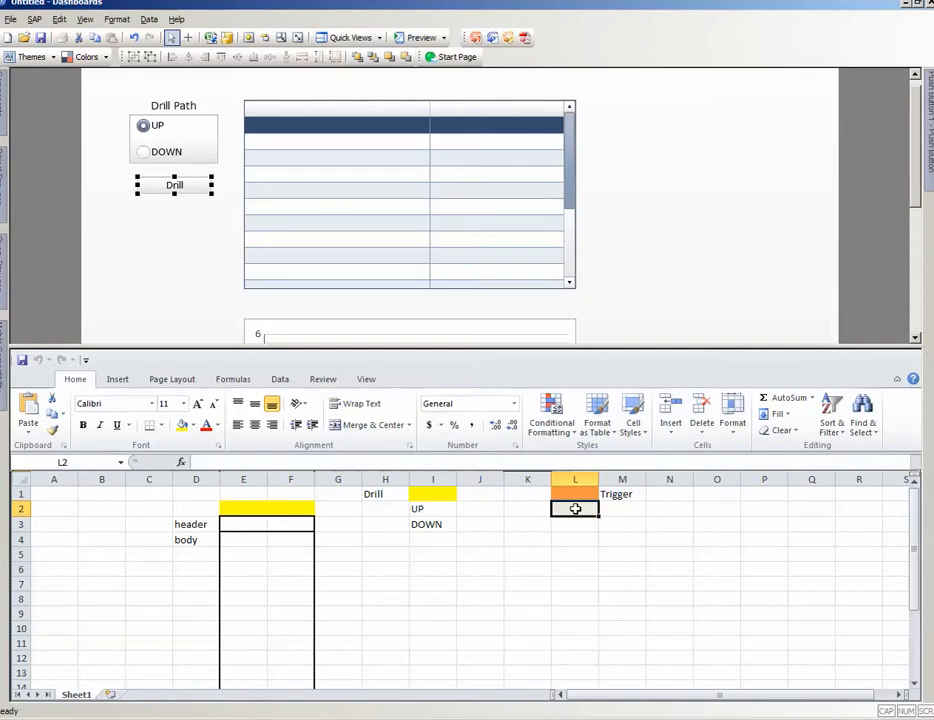
Step: Select the Drill button and recheck the QaaWS refresh trigger settings in the Data Manager, leaving them as they are
{"action": "left_click", "coordinate": [173, 190]}
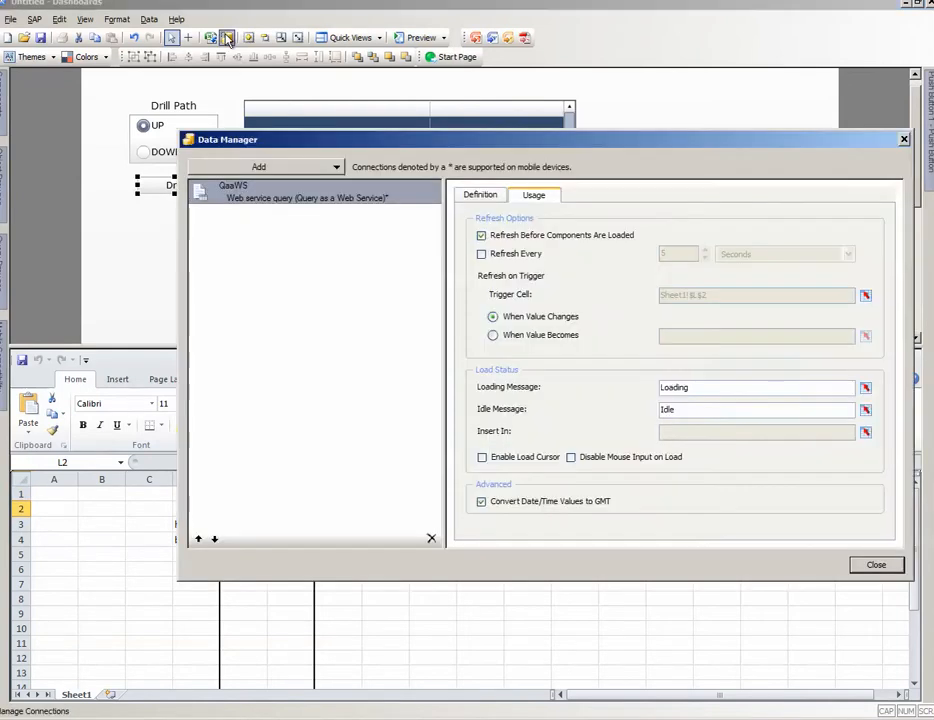
{"action": "left_click", "coordinate": [166, 37]}
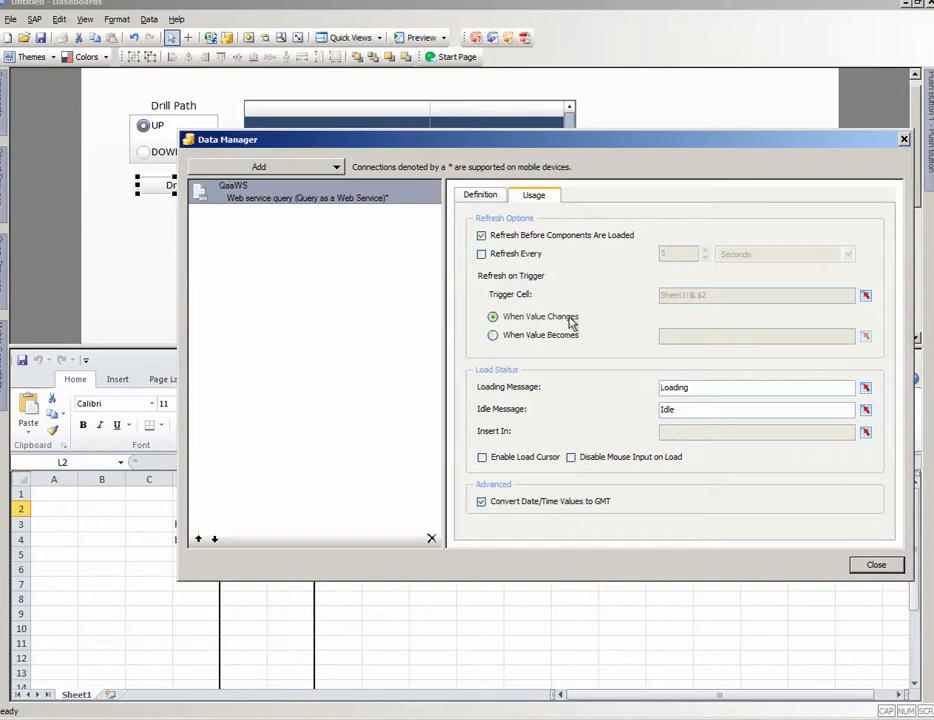
{"action": "left_click", "coordinate": [876, 566]}
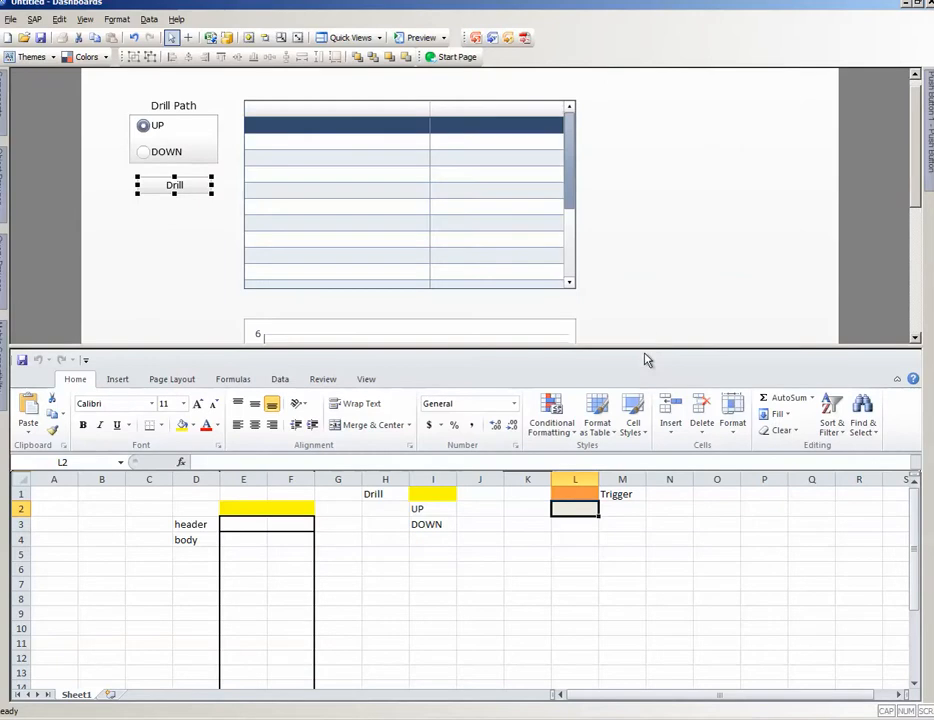
Step: Enlarge the canvas area by shrinking the spreadsheet and look over the drill controls, list view and chart
{"action": "left_click_drag", "start_coordinate": [658, 345], "coordinate": [684, 471]}
{"action": "scroll", "coordinate": [674, 298], "scroll_direction": "down", "scroll_amount": 3}
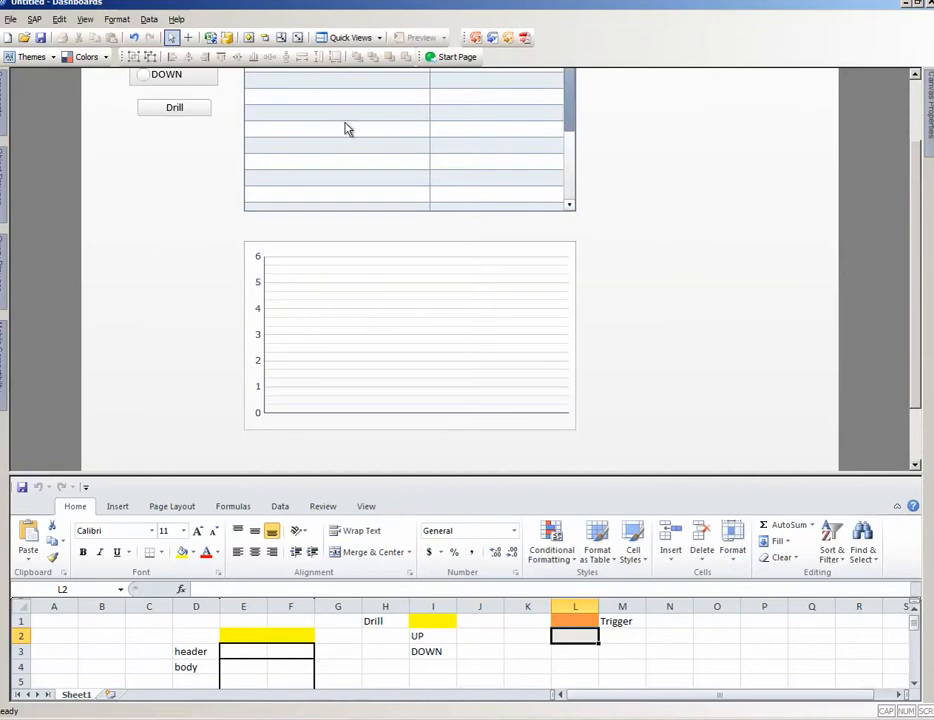
{"action": "left_click", "coordinate": [916, 100]}
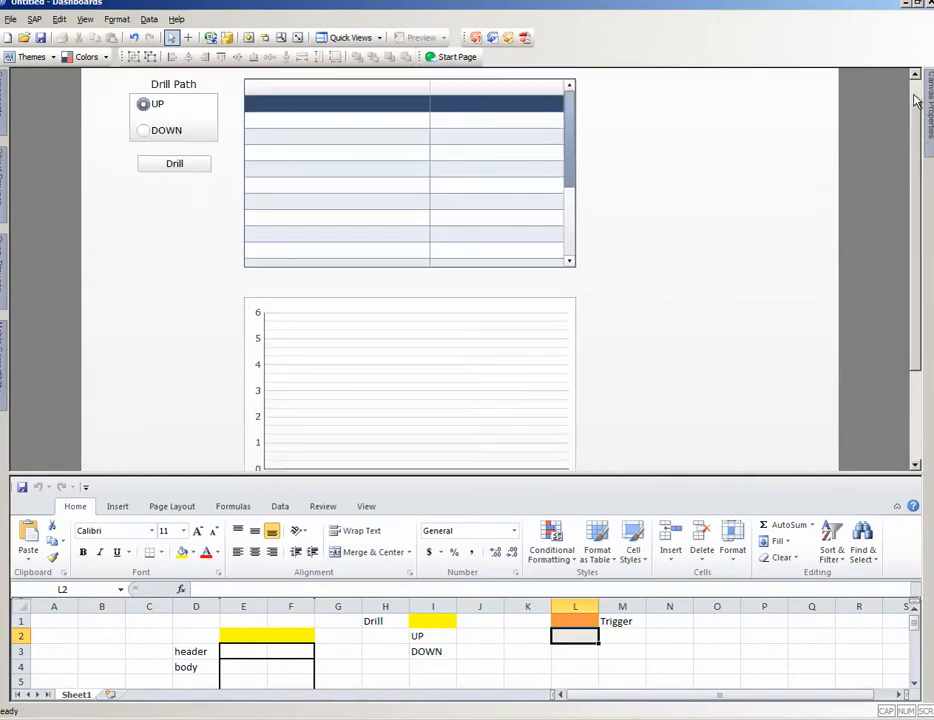
{"action": "mouse_move", "coordinate": [929, 110]}
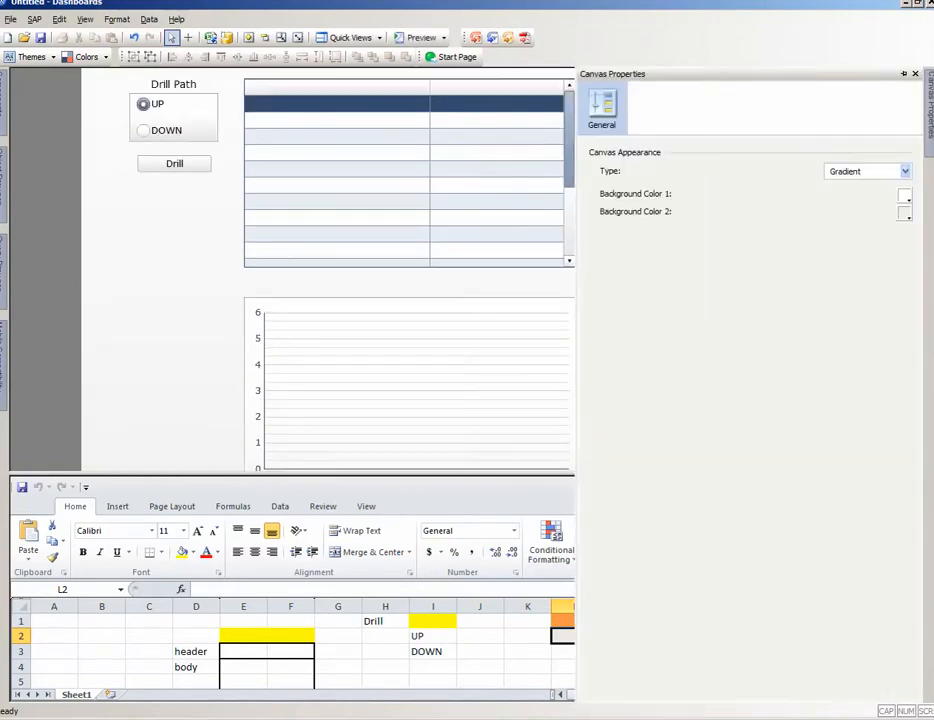
Step: Preview the dashboard and drill down from Massachusetts through Boston to the store level
{"action": "left_click", "coordinate": [417, 37]}
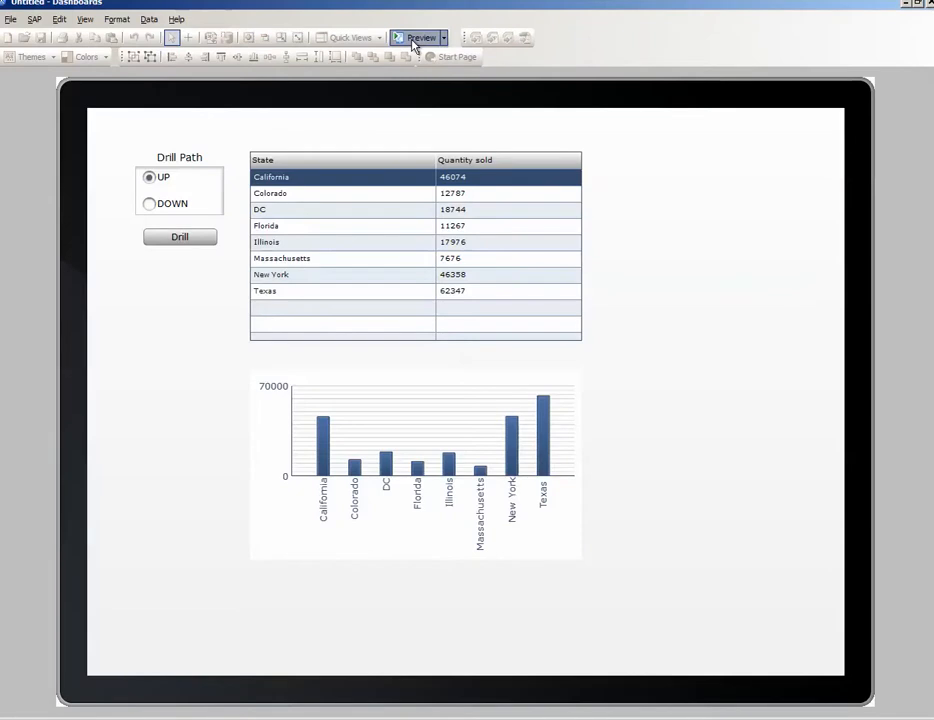
{"action": "left_click", "coordinate": [170, 206]}
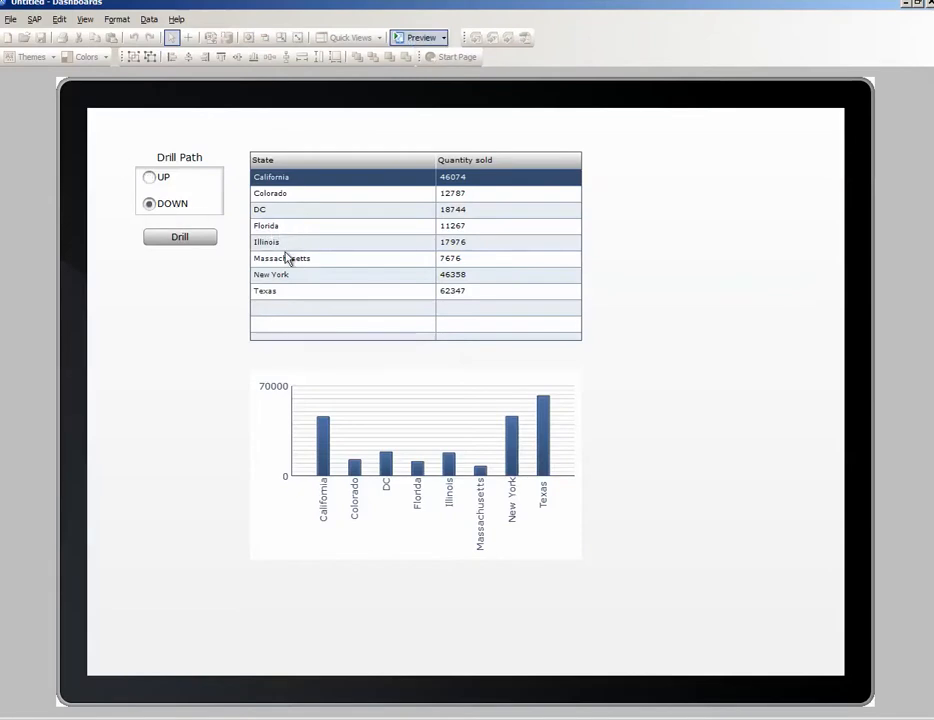
{"action": "left_click", "coordinate": [287, 262]}
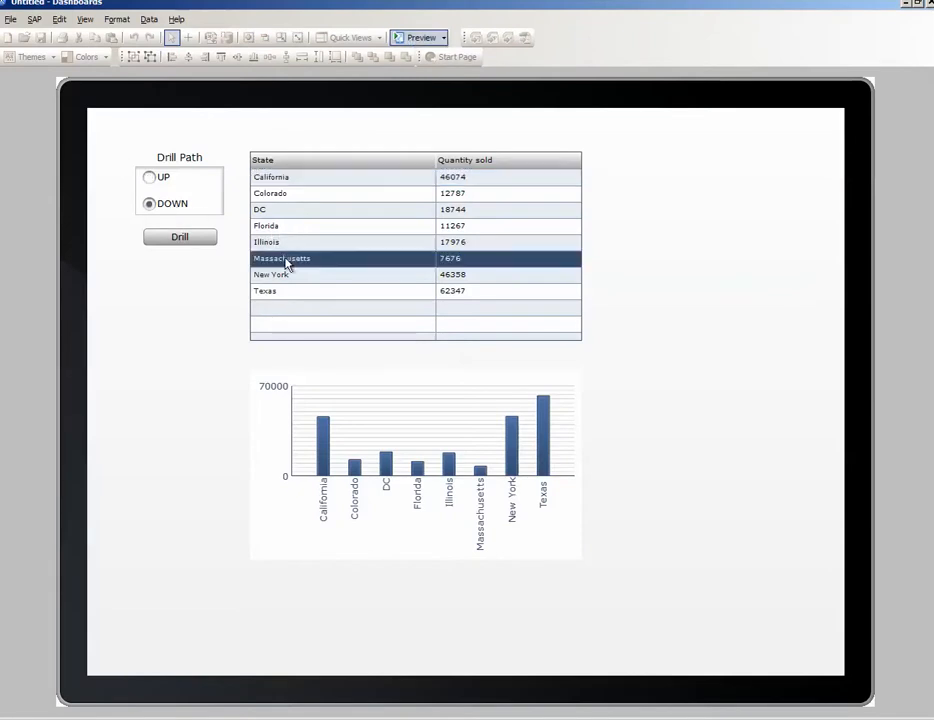
{"action": "left_click", "coordinate": [182, 240]}
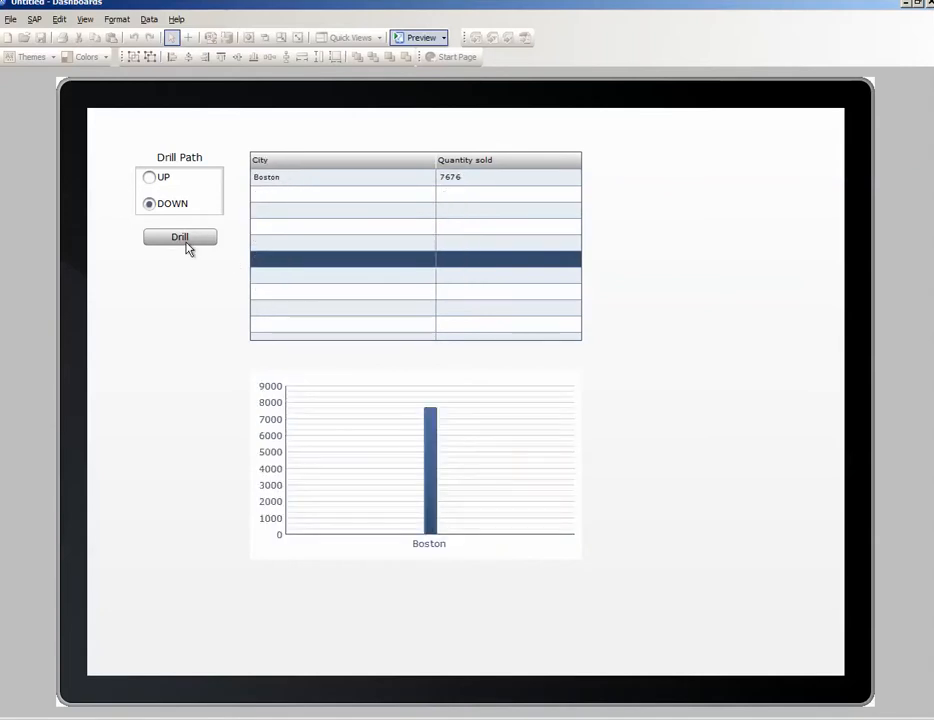
{"action": "left_click", "coordinate": [322, 182]}
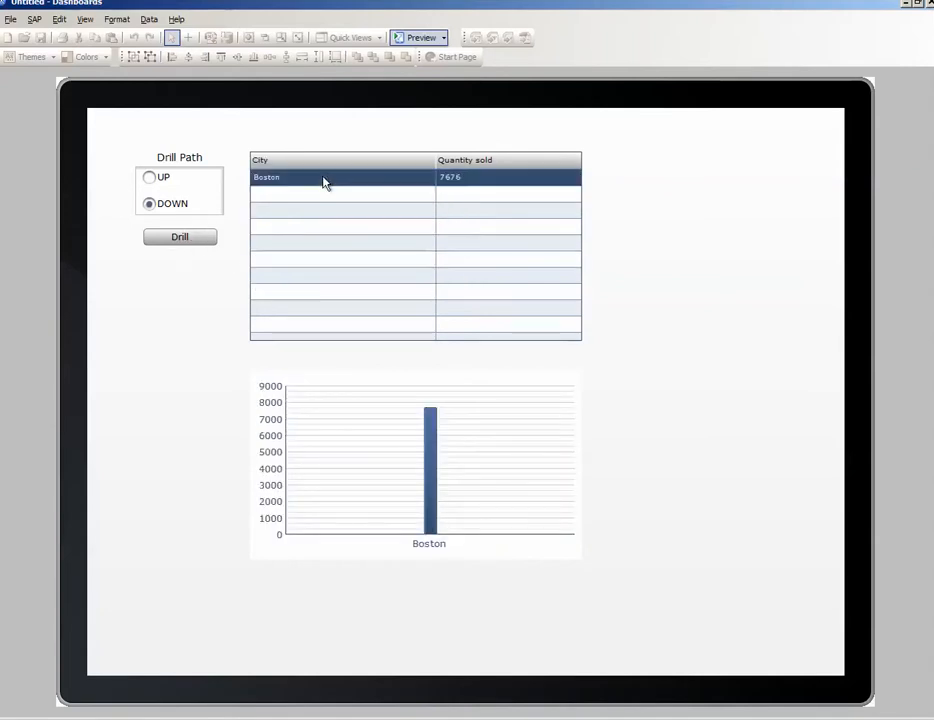
{"action": "left_click", "coordinate": [193, 241]}
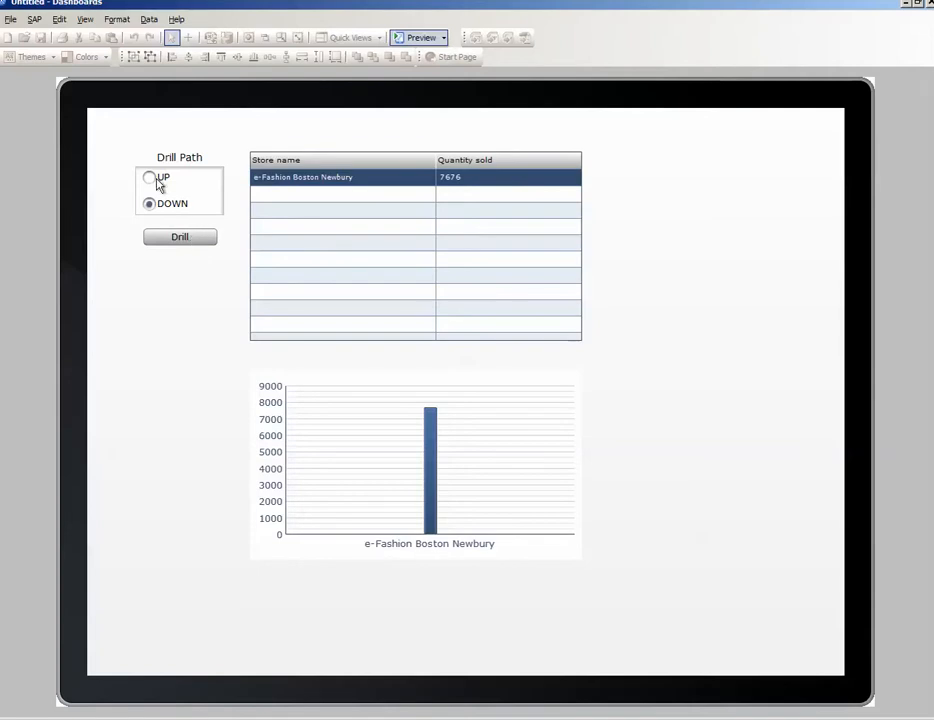
Step: Set the drill path to UP and drill back up from the store level through city to the state level
{"action": "left_click", "coordinate": [149, 179]}
{"action": "left_click", "coordinate": [195, 243]}
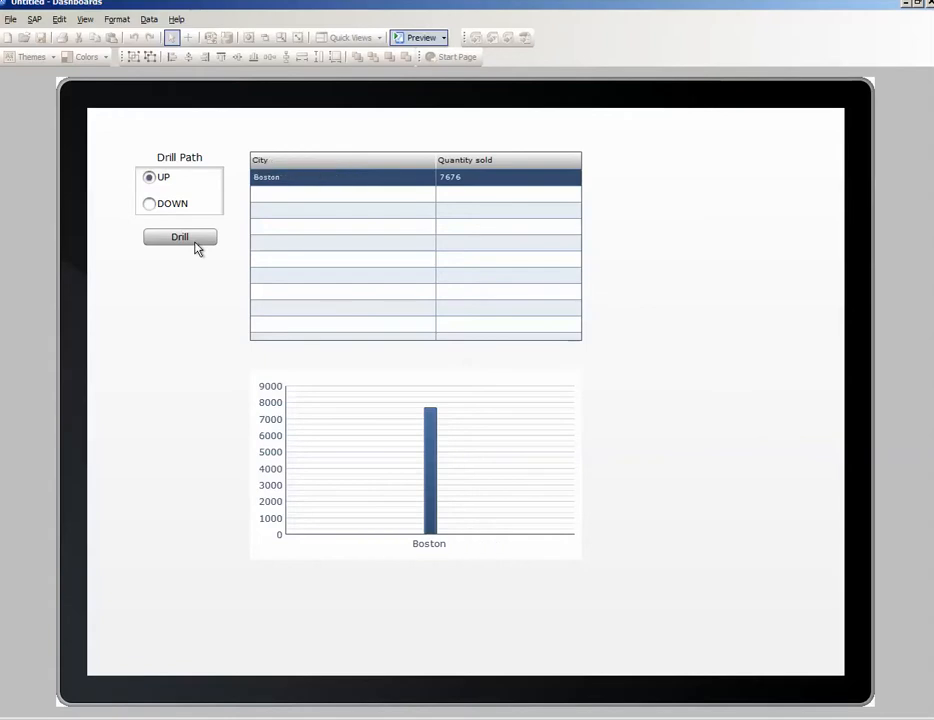
{"action": "left_click", "coordinate": [197, 248]}
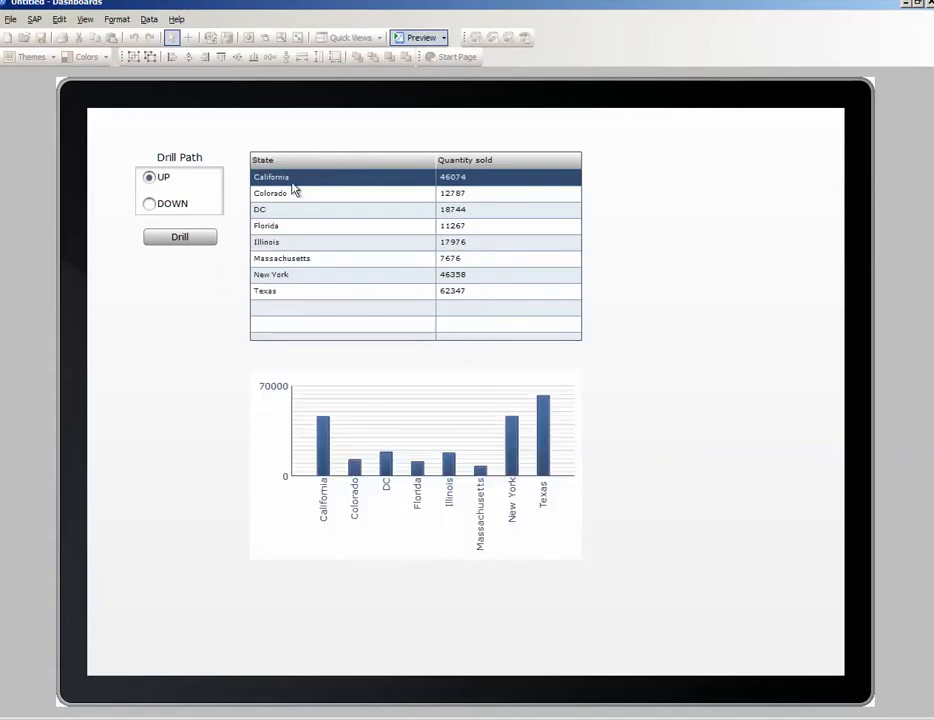
Step: Set the drill path to DOWN and drill into California's cities, triggering a further drill on Los Angeles
{"action": "left_click", "coordinate": [175, 205]}
{"action": "left_click", "coordinate": [199, 240]}
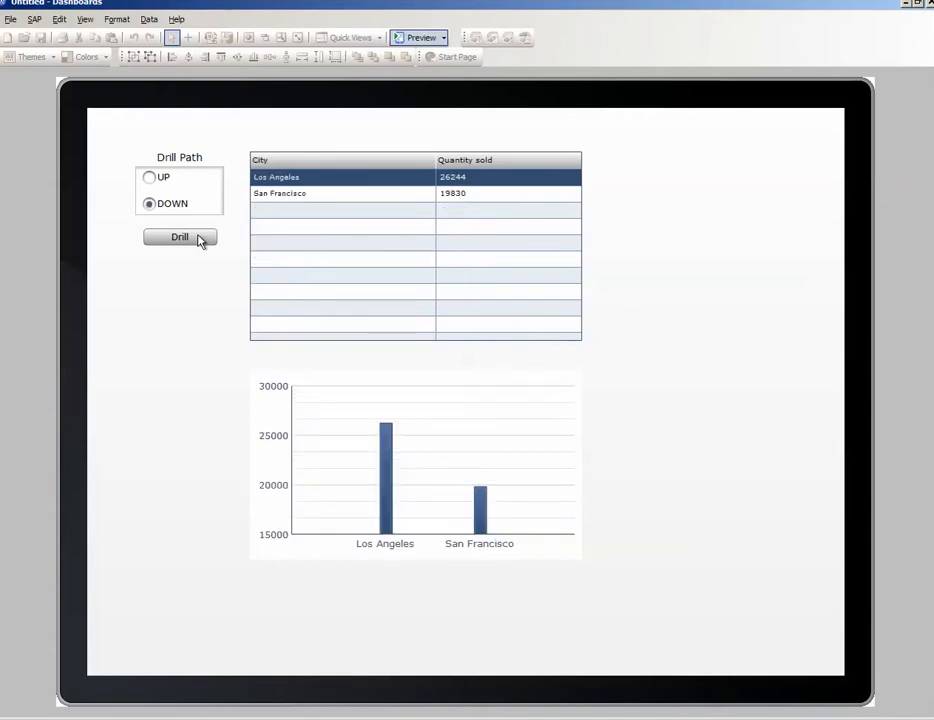
{"action": "left_click", "coordinate": [176, 240]}
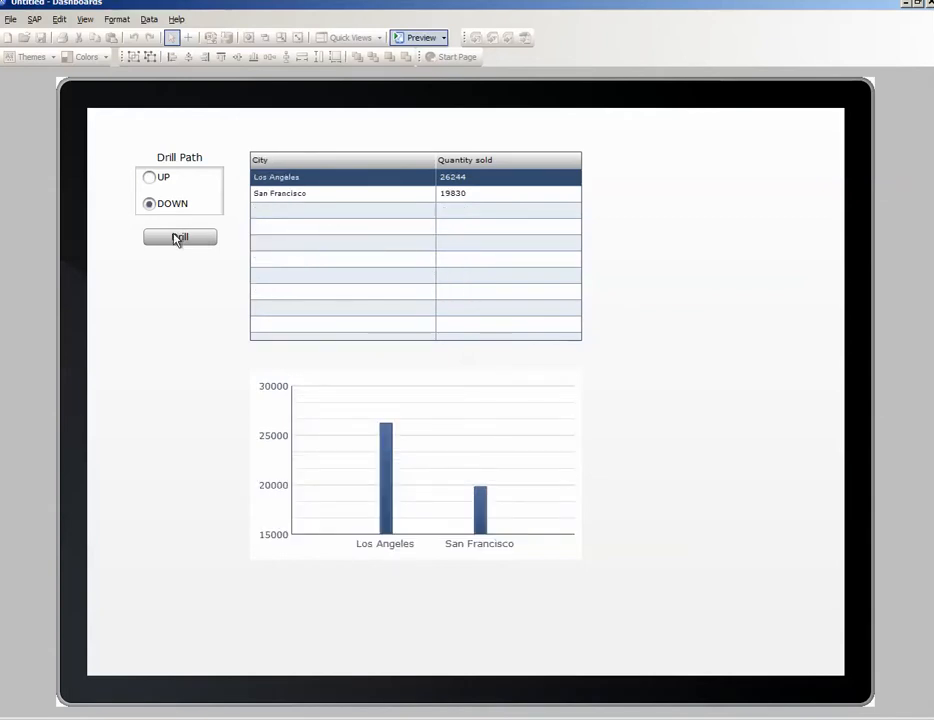